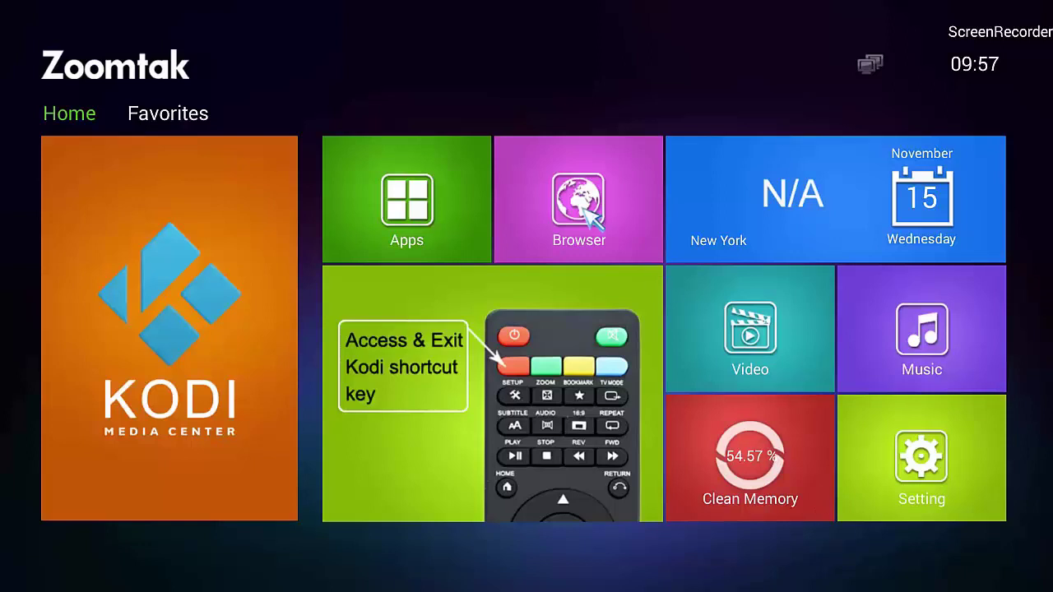
Step: Open the browser and start typing 'tvboxcompany' into the Google search box
{"action": "left_click", "coordinate": [584, 207]}
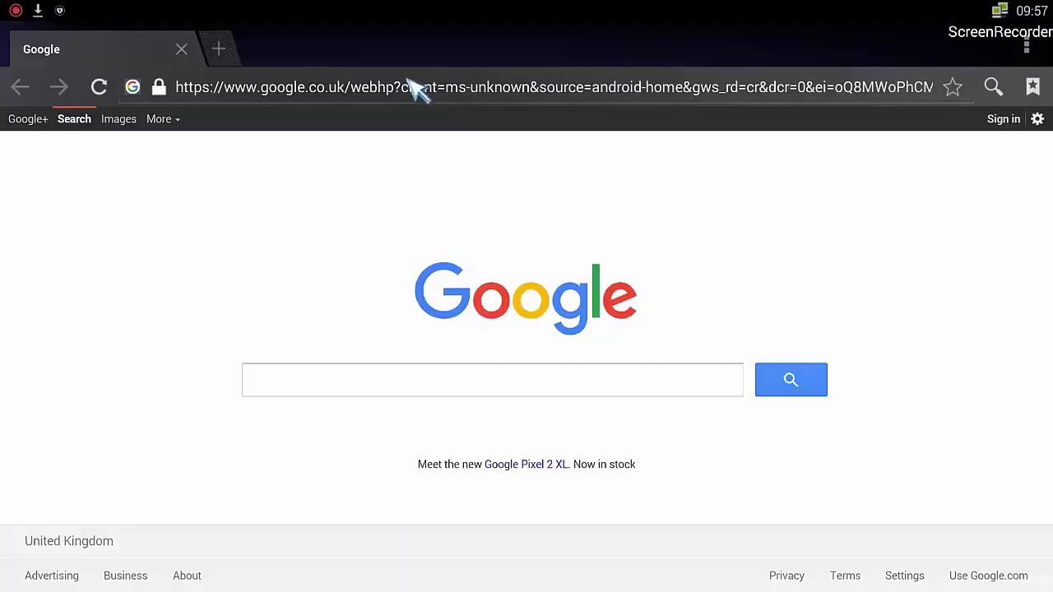
{"action": "left_click", "coordinate": [448, 375]}
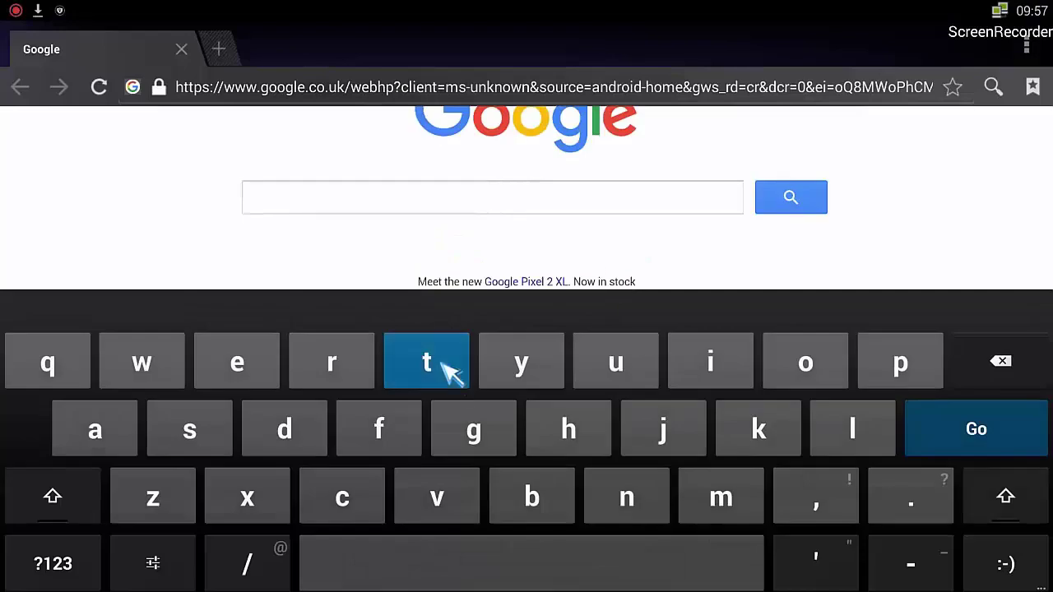
{"action": "left_click", "coordinate": [441, 379]}
{"action": "left_click", "coordinate": [458, 510]}
{"action": "left_click", "coordinate": [530, 497]}
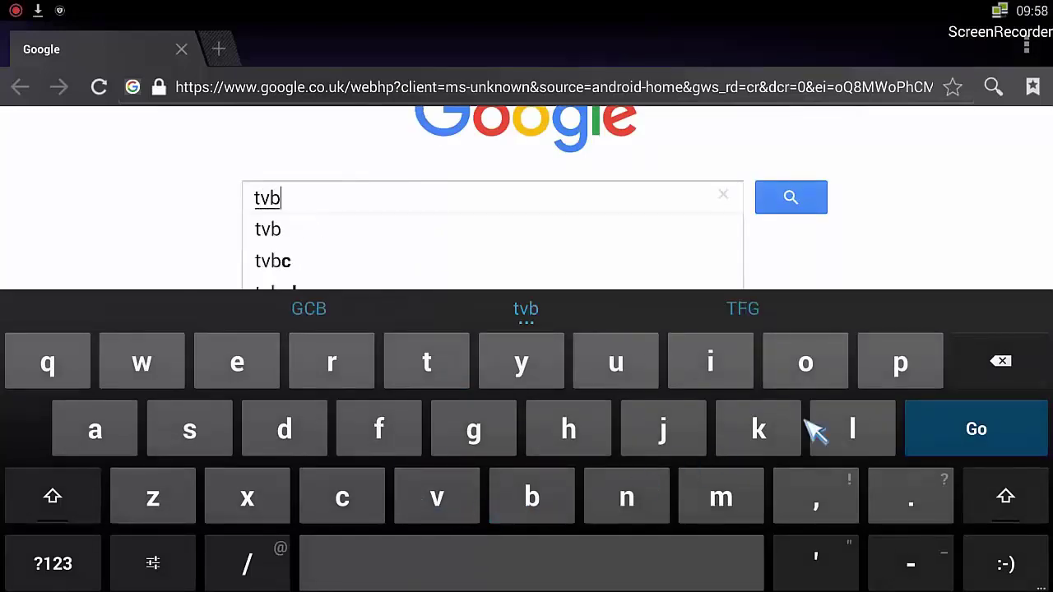
{"action": "left_click", "coordinate": [808, 366]}
{"action": "left_click", "coordinate": [286, 504]}
{"action": "left_click", "coordinate": [339, 507]}
Step: Search the suggested 'tvboxcompany' term and open the TV Box Company result
{"action": "left_click", "coordinate": [368, 233]}
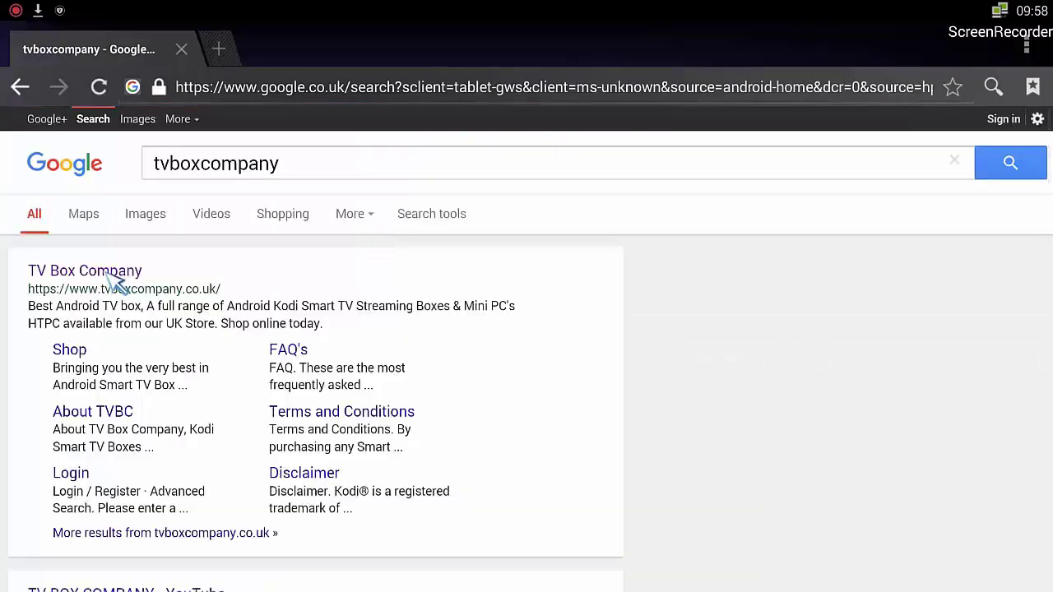
{"action": "left_click", "coordinate": [110, 276]}
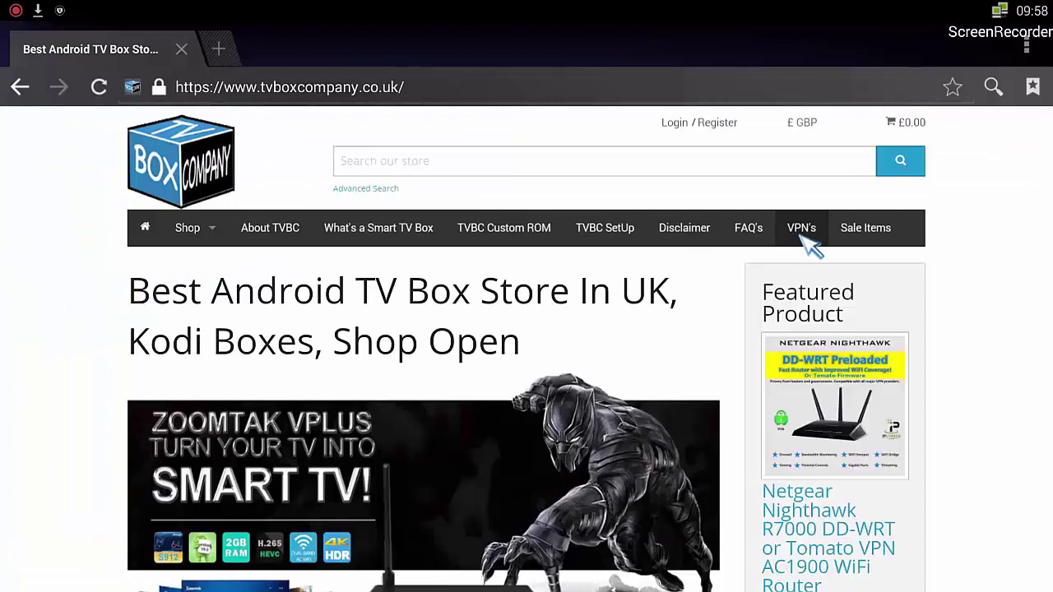
{"action": "mouse_move", "coordinate": [200, 235]}
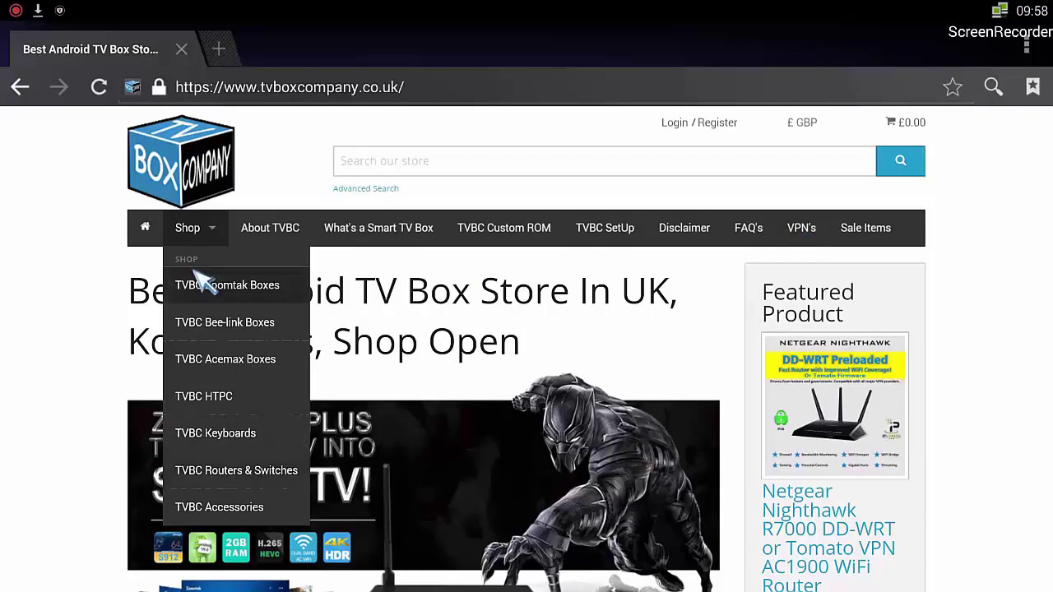
Step: Open the site's VPN's page and read down to NordVPN, IPVanish, PureVPN and ExpressVPN
{"action": "left_click", "coordinate": [810, 232]}
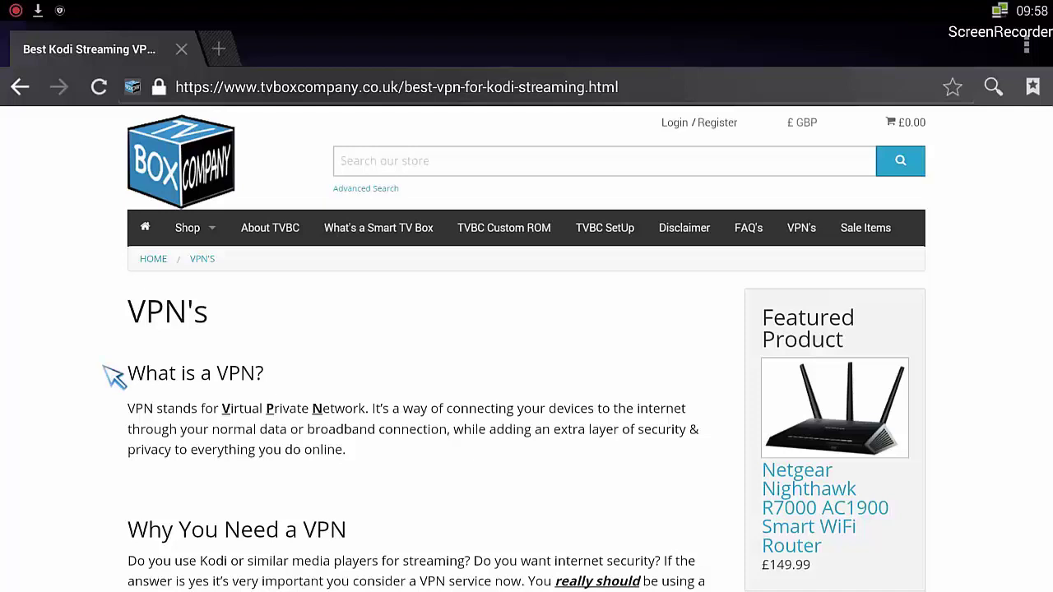
{"action": "scroll", "coordinate": [134, 345], "scroll_direction": "down", "scroll_amount": 3}
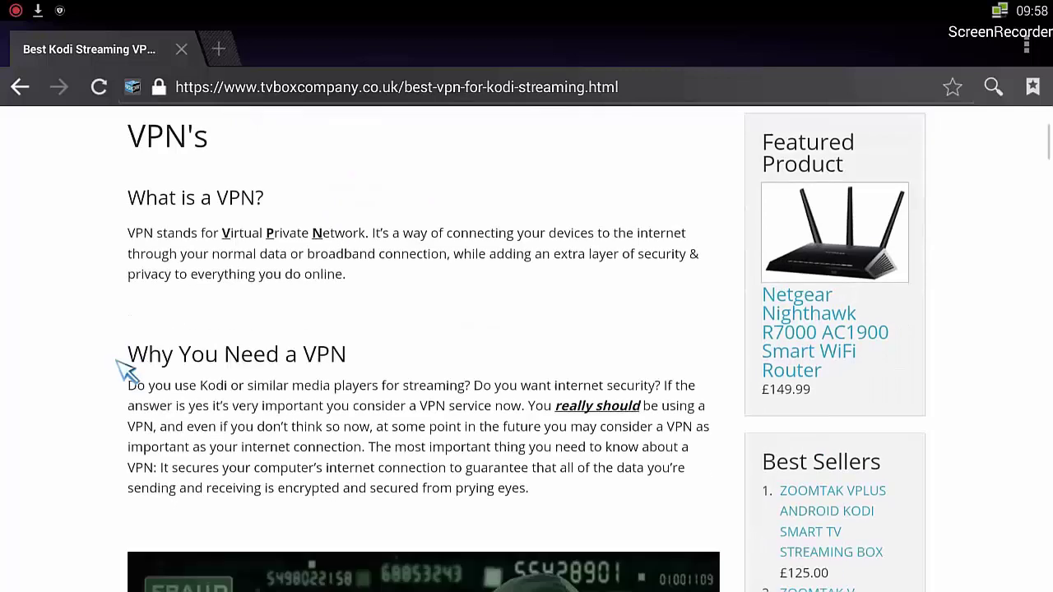
{"action": "scroll", "coordinate": [115, 366], "scroll_direction": "down", "scroll_amount": 10}
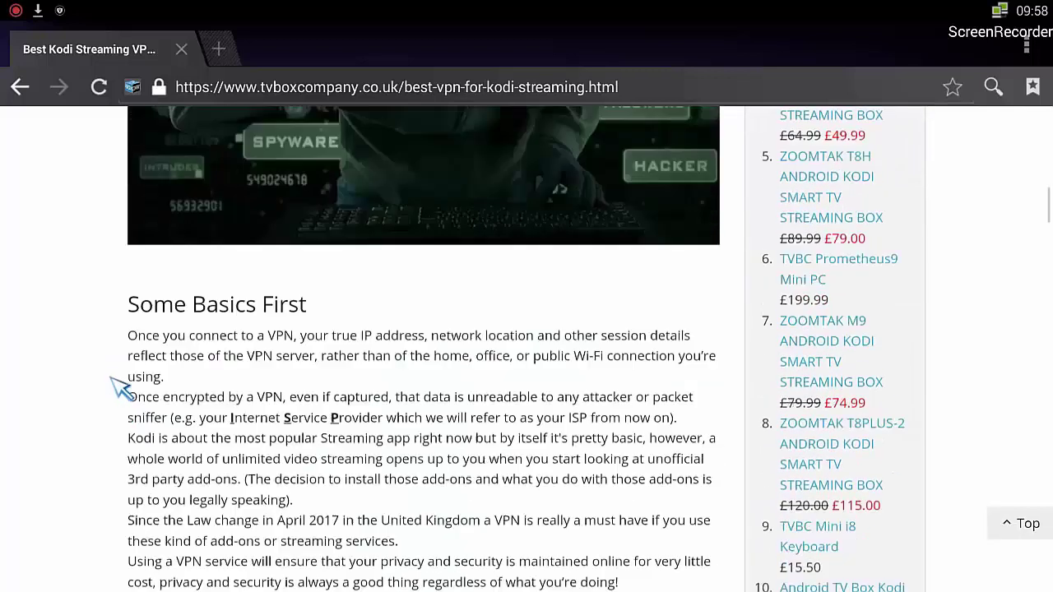
{"action": "scroll", "coordinate": [119, 388], "scroll_direction": "down", "scroll_amount": 11}
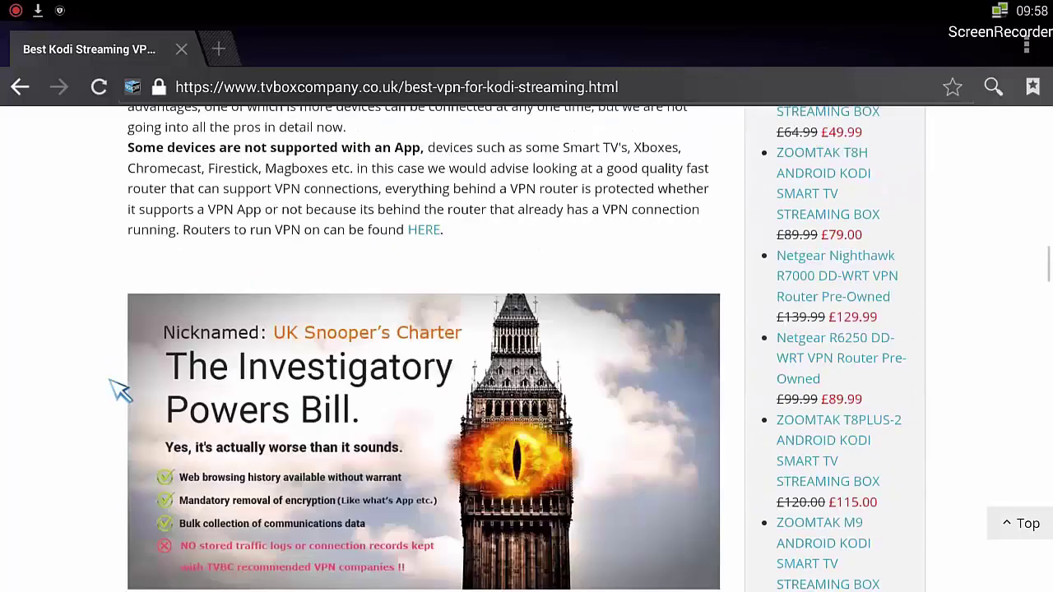
{"action": "scroll", "coordinate": [119, 388], "scroll_direction": "down", "scroll_amount": 2}
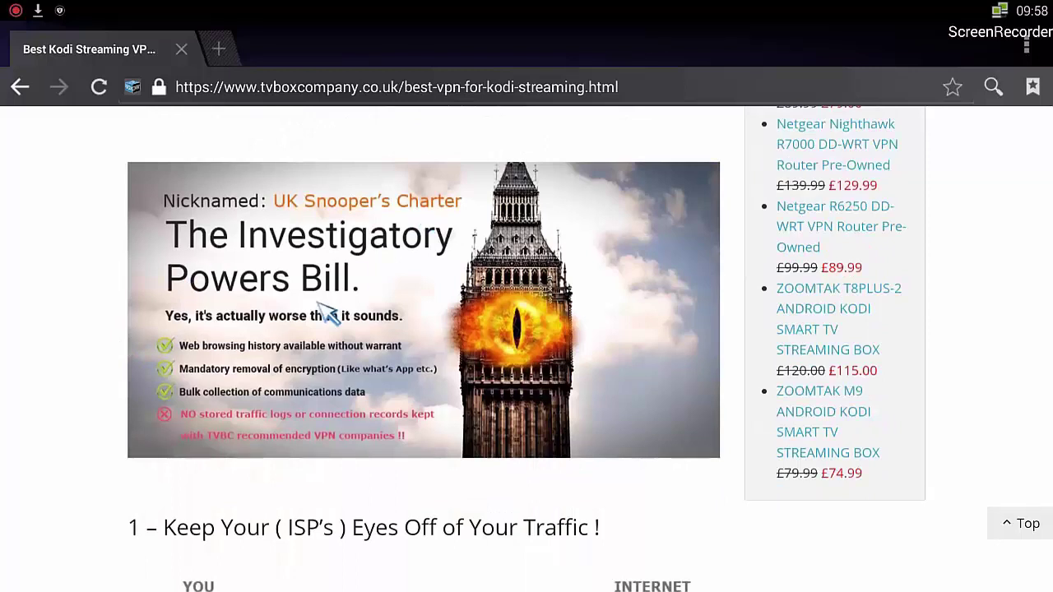
{"action": "scroll", "coordinate": [315, 296], "scroll_direction": "down", "scroll_amount": 3}
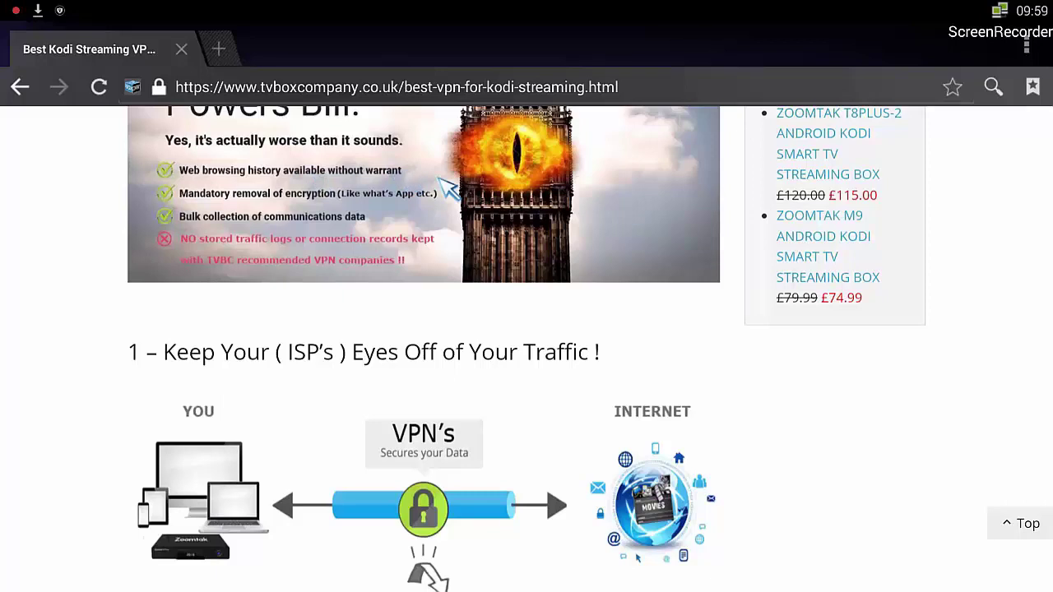
{"action": "scroll", "coordinate": [146, 294], "scroll_direction": "down", "scroll_amount": 5}
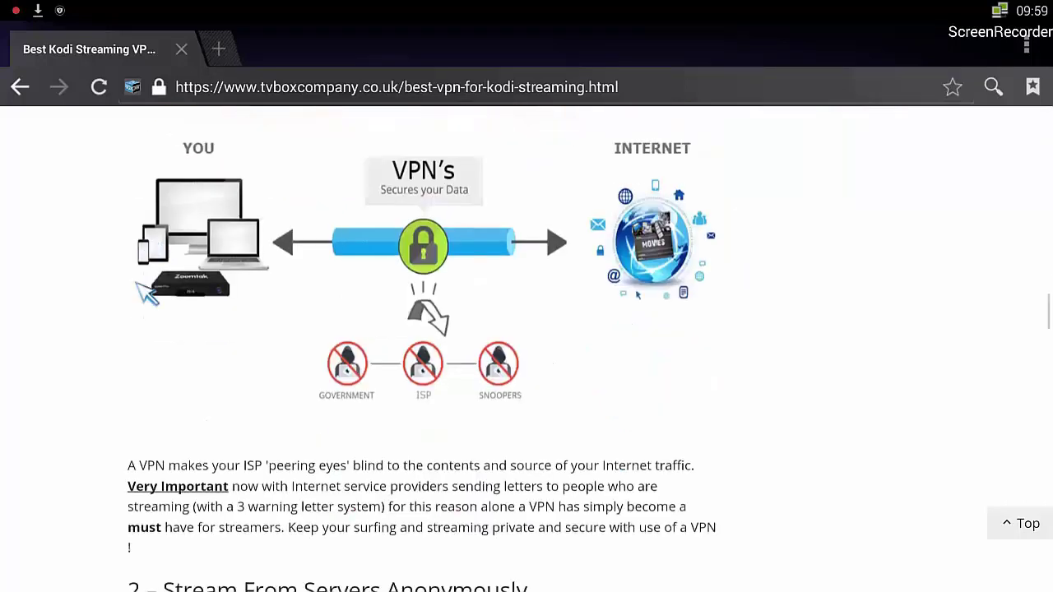
{"action": "scroll", "coordinate": [144, 304], "scroll_direction": "down", "scroll_amount": 7}
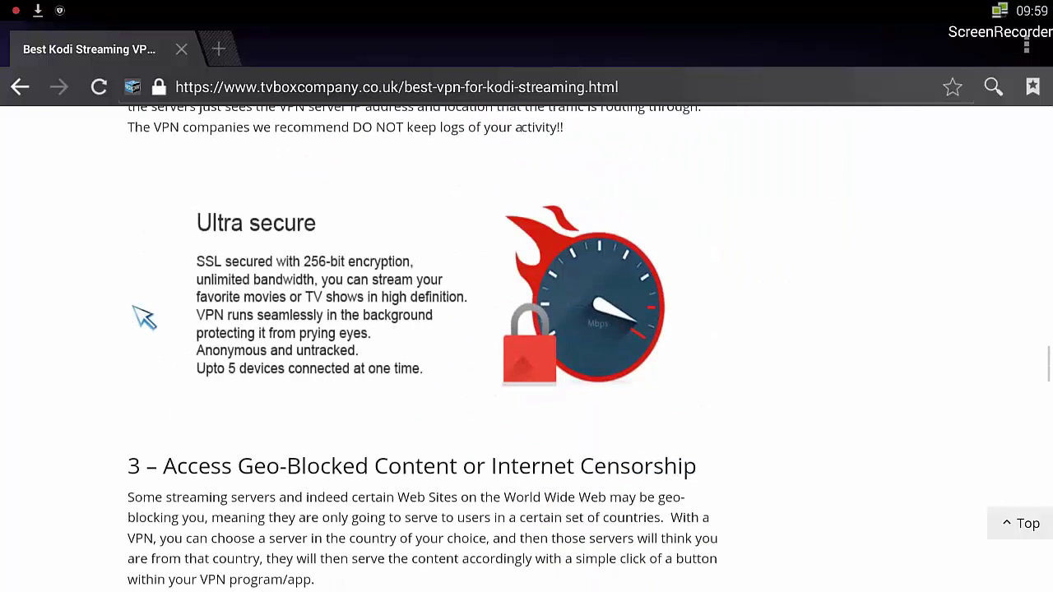
{"action": "scroll", "coordinate": [144, 317], "scroll_direction": "down", "scroll_amount": 11}
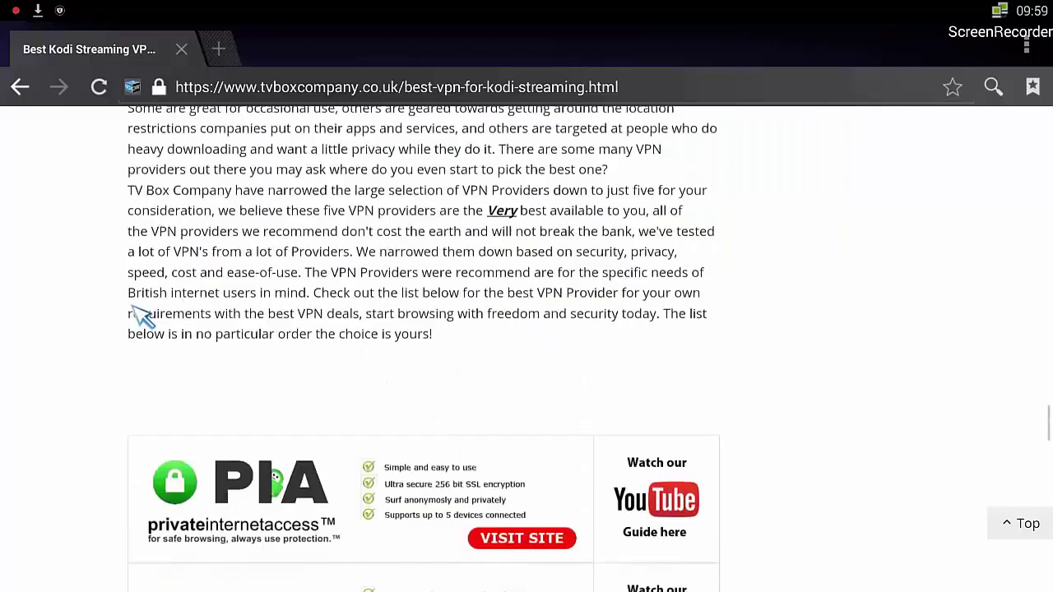
{"action": "scroll", "coordinate": [141, 314], "scroll_direction": "down", "scroll_amount": 3}
{"action": "scroll", "coordinate": [276, 306], "scroll_direction": "down", "scroll_amount": 4}
{"action": "scroll", "coordinate": [277, 350], "scroll_direction": "up", "scroll_amount": 2}
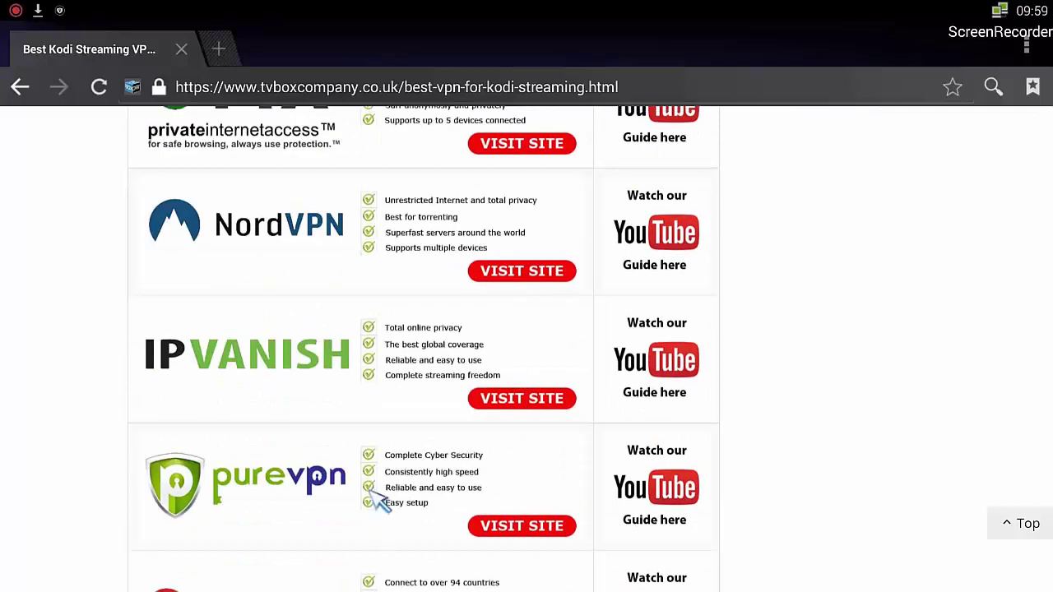
{"action": "scroll", "coordinate": [374, 498], "scroll_direction": "down", "scroll_amount": 1}
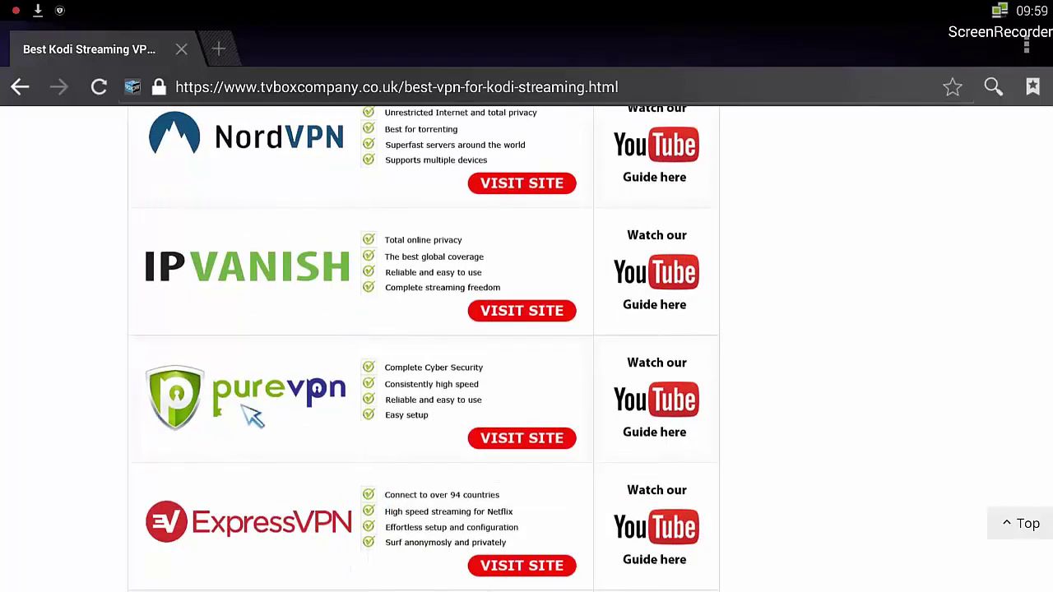
Step: Open the PureVPN site and reach the order page for the 2 Years Plan at $69.99
{"action": "left_click", "coordinate": [474, 395]}
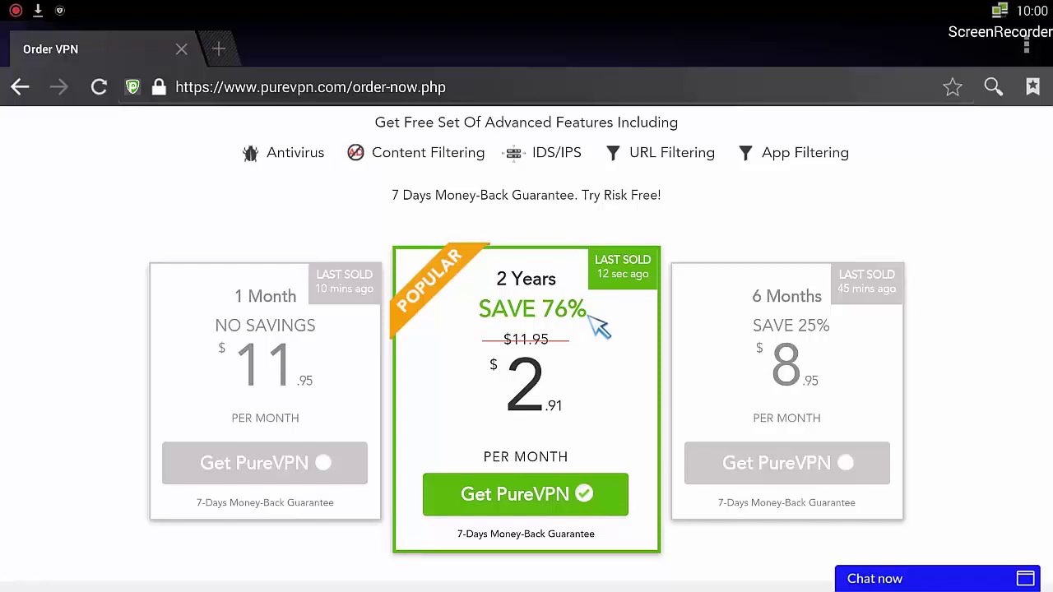
{"action": "scroll", "coordinate": [600, 329], "scroll_direction": "down", "scroll_amount": 10}
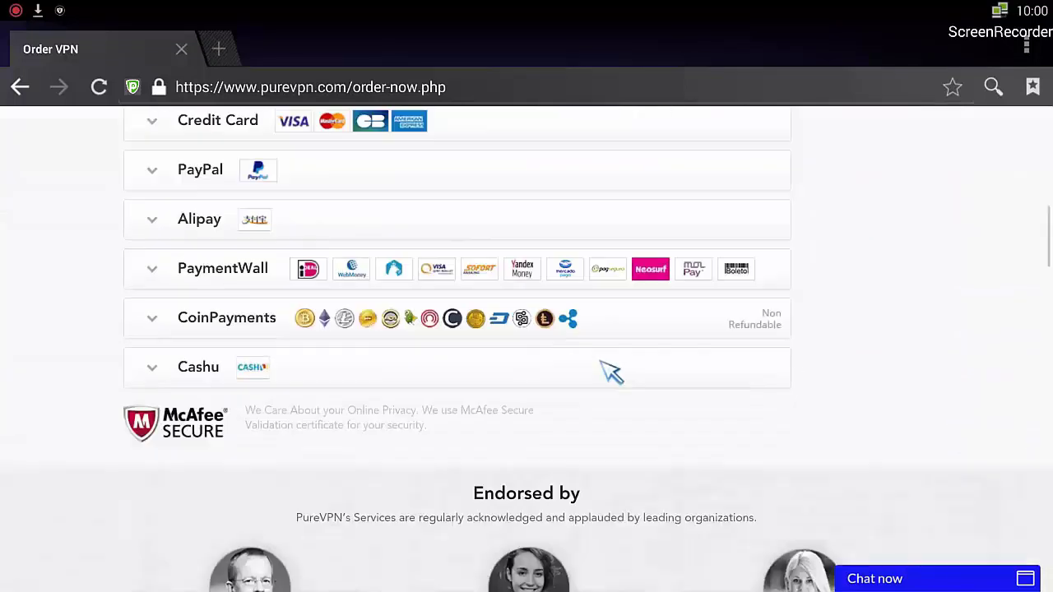
{"action": "scroll", "coordinate": [614, 382], "scroll_direction": "down", "scroll_amount": 10}
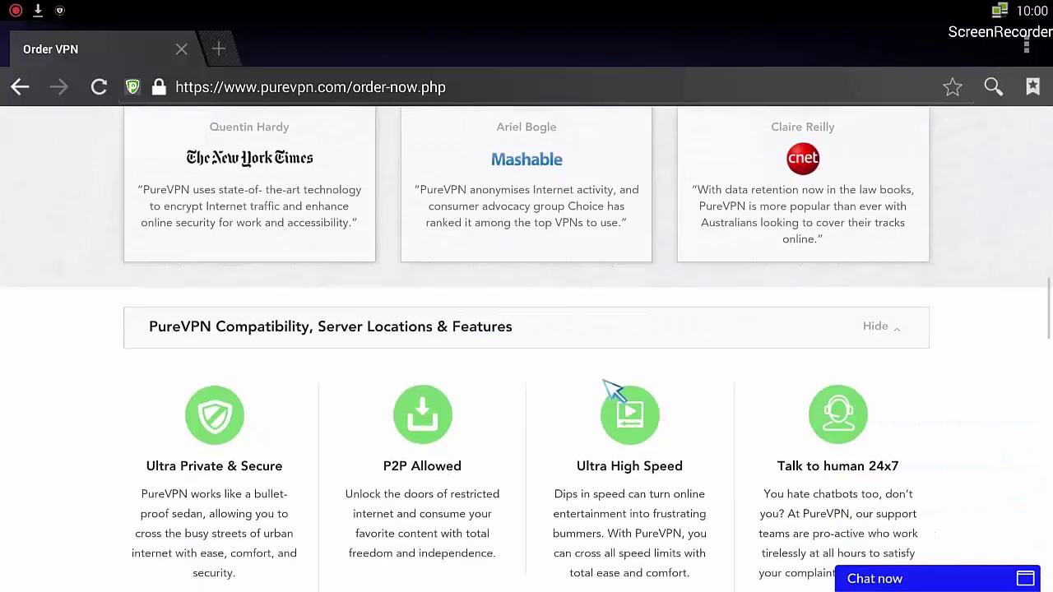
{"action": "scroll", "coordinate": [613, 393], "scroll_direction": "down", "scroll_amount": 7}
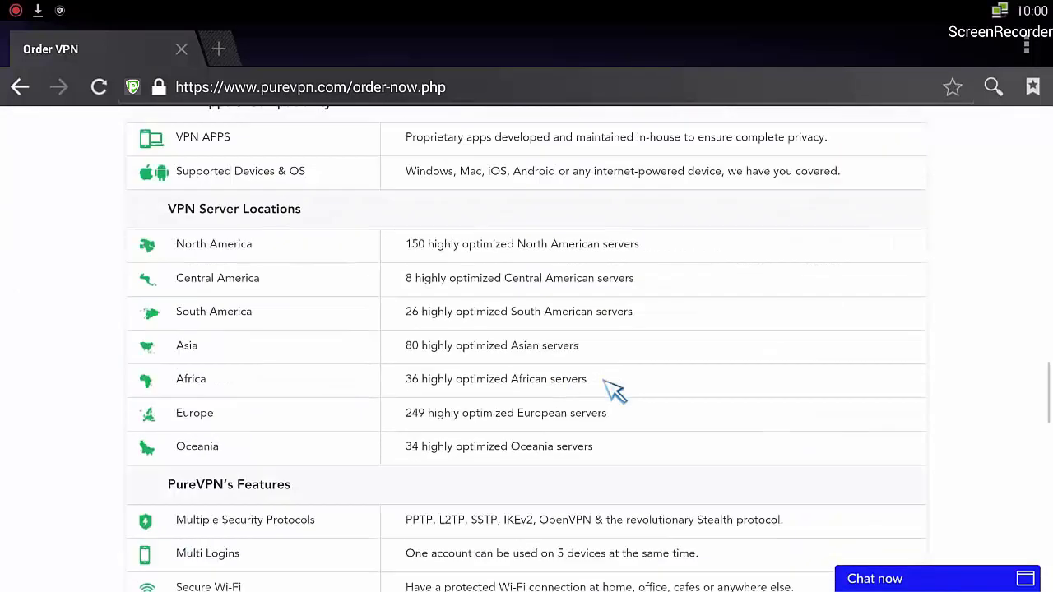
{"action": "scroll", "coordinate": [614, 392], "scroll_direction": "down", "scroll_amount": 2}
{"action": "scroll", "coordinate": [613, 392], "scroll_direction": "up", "scroll_amount": 8}
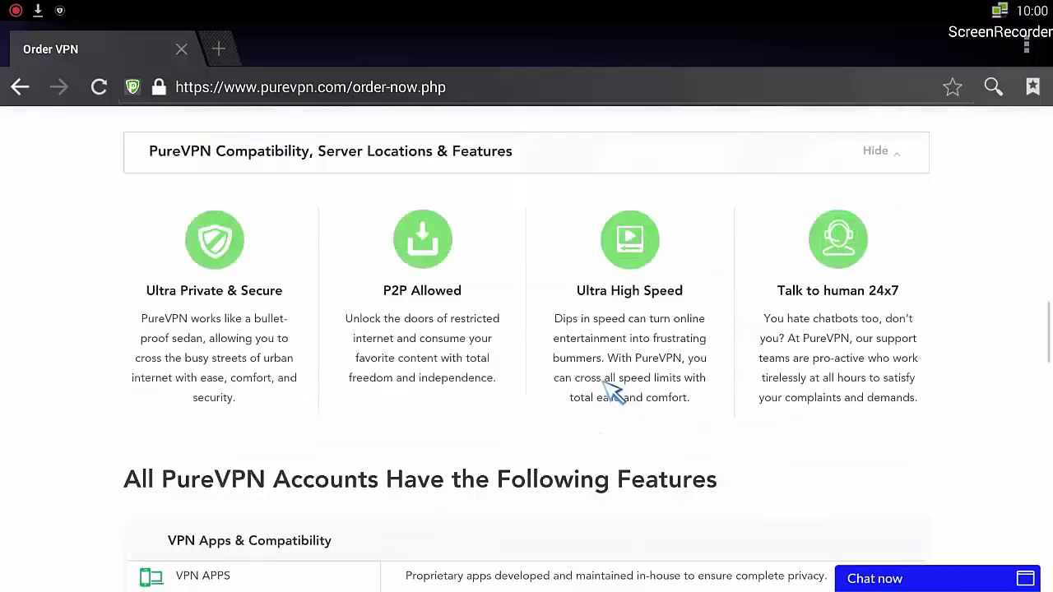
{"action": "scroll", "coordinate": [613, 393], "scroll_direction": "up", "scroll_amount": 10}
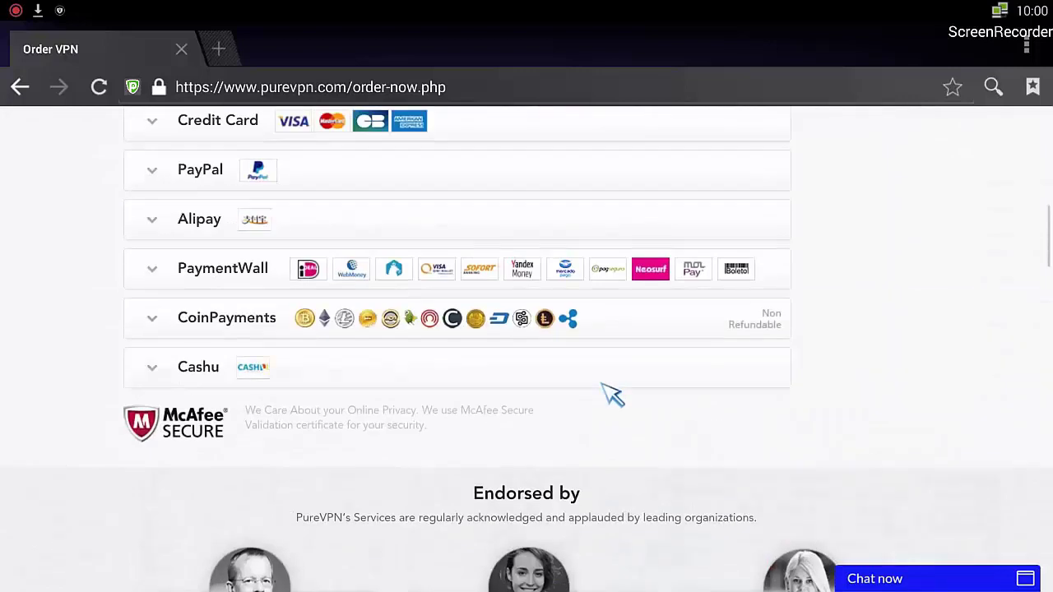
{"action": "scroll", "coordinate": [613, 393], "scroll_direction": "up", "scroll_amount": 3}
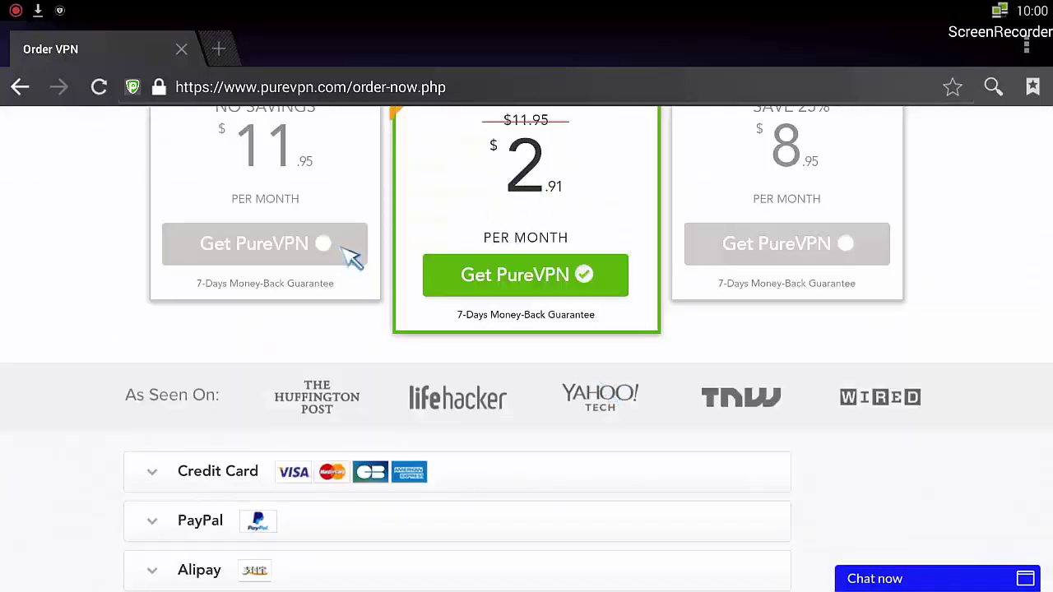
{"action": "scroll", "coordinate": [337, 261], "scroll_direction": "up", "scroll_amount": 1}
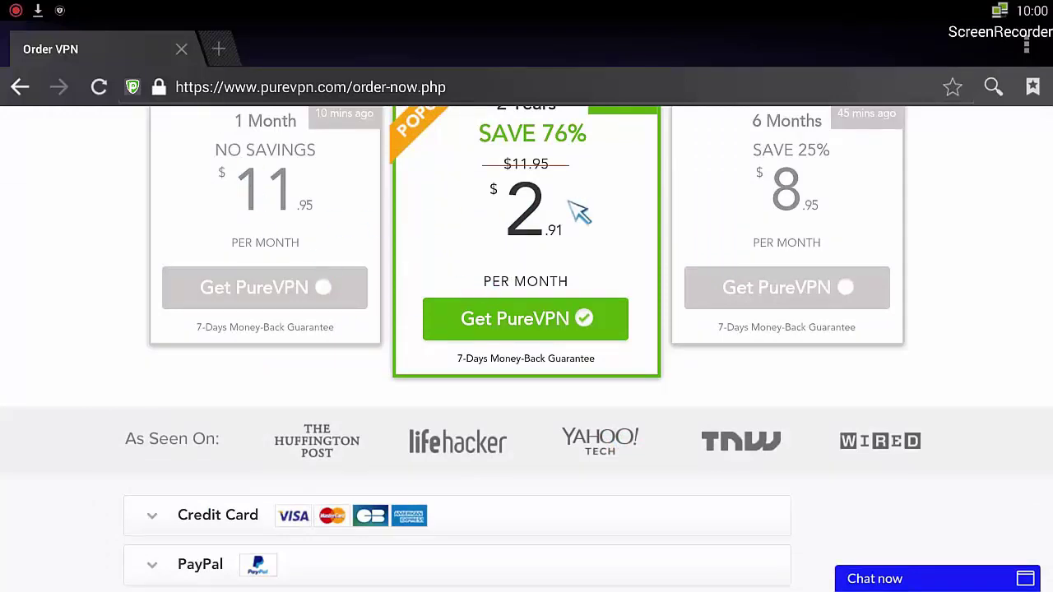
{"action": "scroll", "coordinate": [587, 259], "scroll_direction": "up", "scroll_amount": 1}
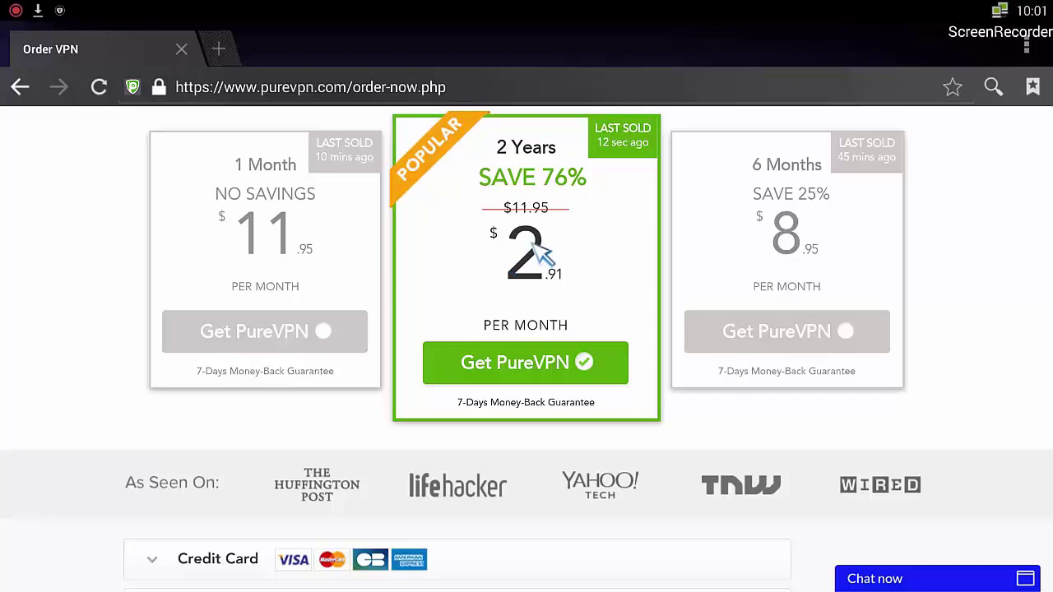
{"action": "scroll", "coordinate": [541, 252], "scroll_direction": "down", "scroll_amount": 5}
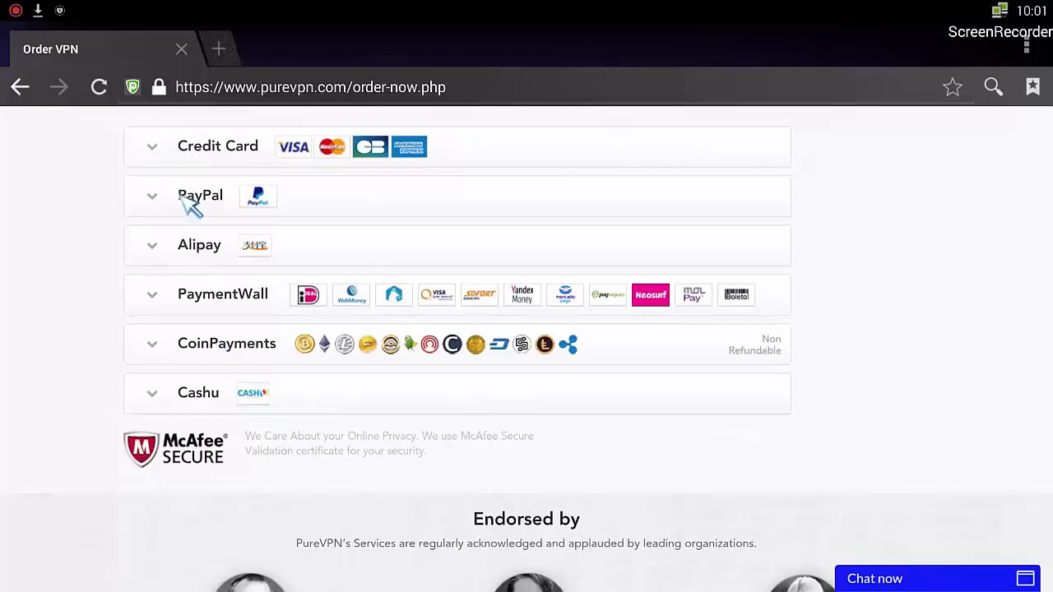
Step: Expand the Credit Card payment form, look over the order form, then close the browser
{"action": "left_click", "coordinate": [186, 153]}
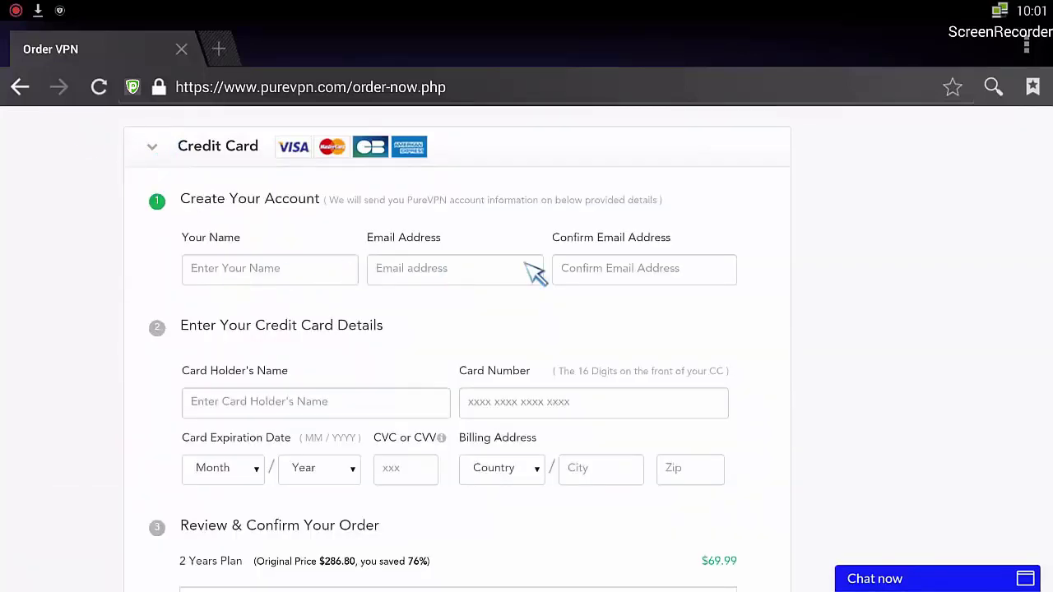
{"action": "scroll", "coordinate": [282, 395], "scroll_direction": "down", "scroll_amount": 3}
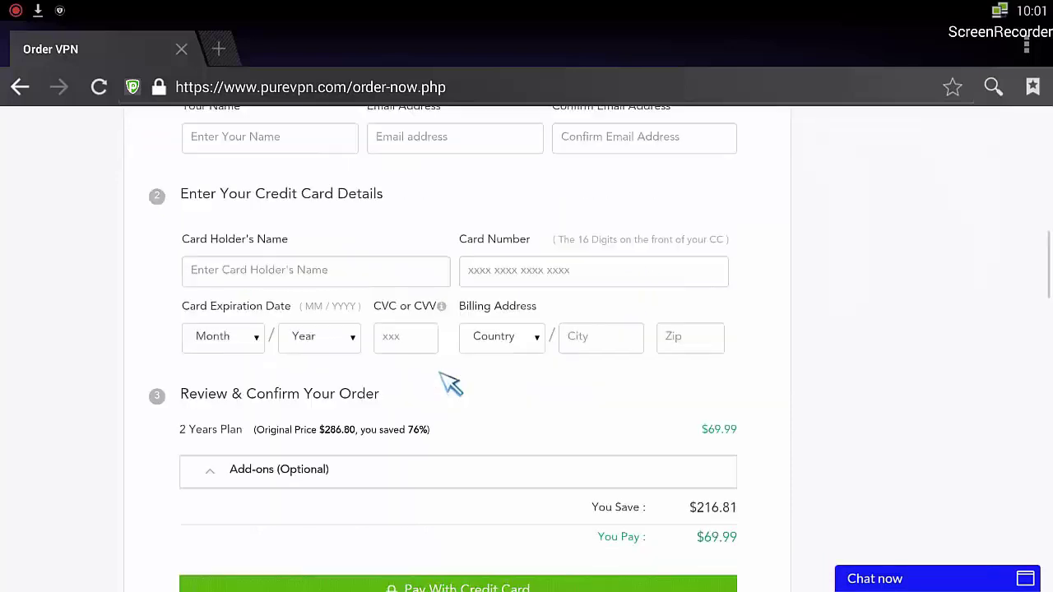
{"action": "scroll", "coordinate": [450, 385], "scroll_direction": "down", "scroll_amount": 7}
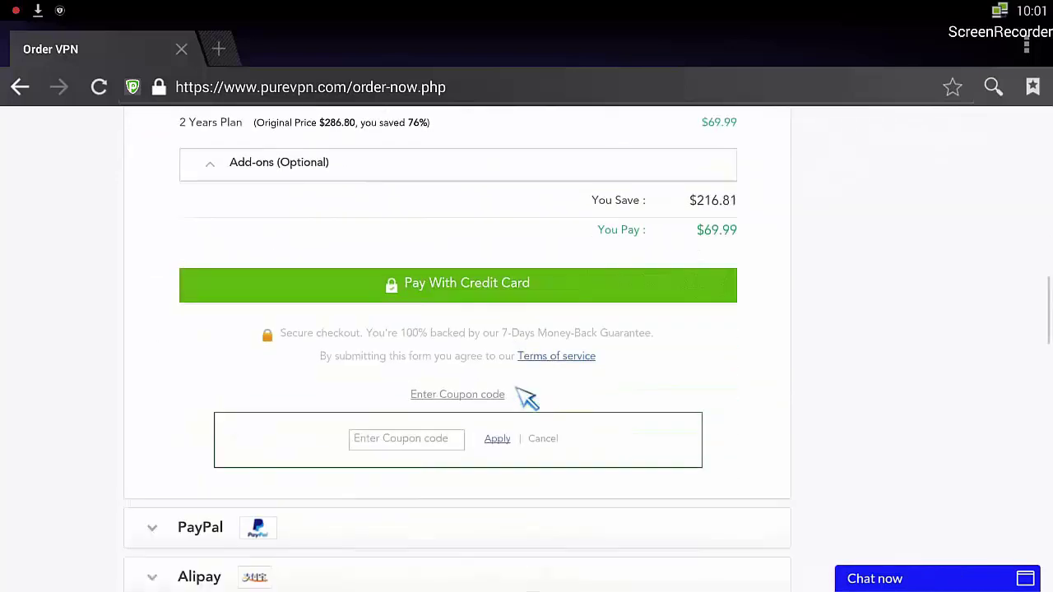
{"action": "scroll", "coordinate": [526, 405], "scroll_direction": "up", "scroll_amount": 8}
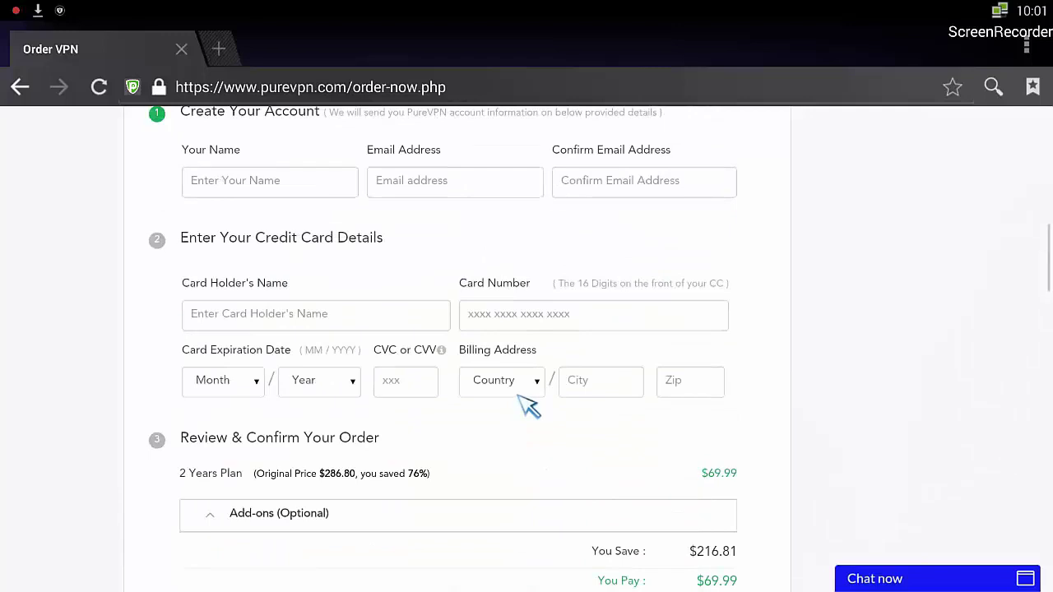
{"action": "scroll", "coordinate": [526, 405], "scroll_direction": "up", "scroll_amount": 3}
{"action": "scroll", "coordinate": [527, 404], "scroll_direction": "up", "scroll_amount": 10}
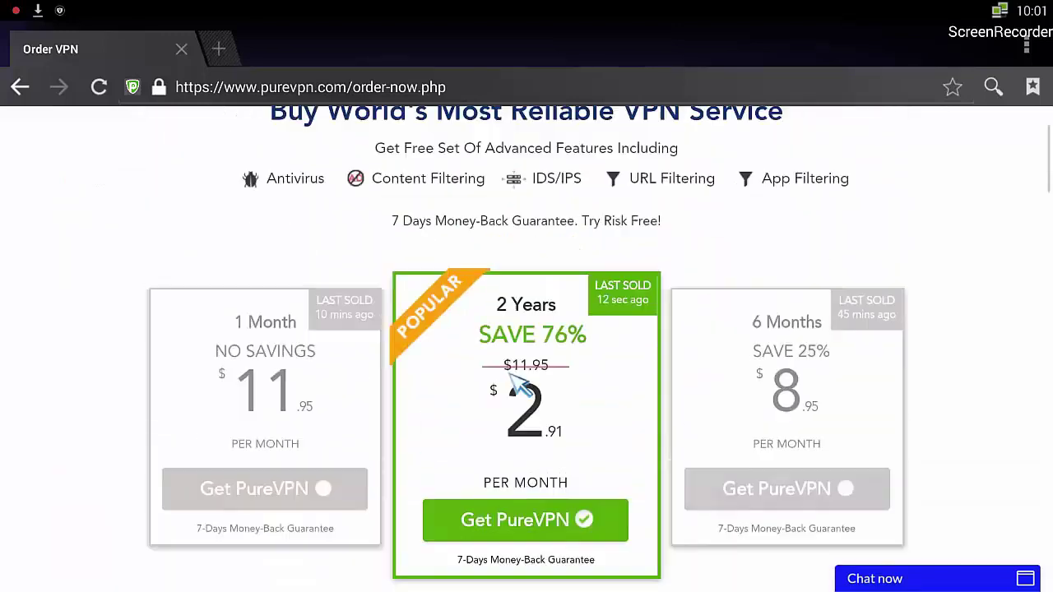
{"action": "left_click", "coordinate": [183, 49]}
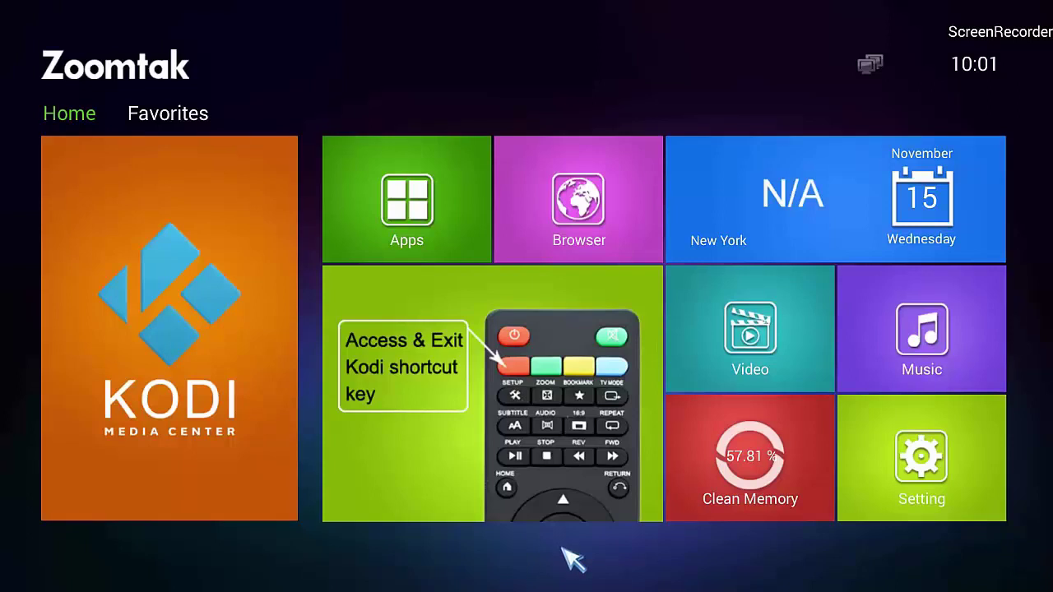
Step: Open the full Apps grid and scroll to the Play Store
{"action": "left_click", "coordinate": [440, 214]}
{"action": "scroll", "coordinate": [706, 277], "scroll_direction": "down", "scroll_amount": 1}
{"action": "scroll", "coordinate": [705, 265], "scroll_direction": "down", "scroll_amount": 1}
{"action": "scroll", "coordinate": [807, 372], "scroll_direction": "up", "scroll_amount": 2}
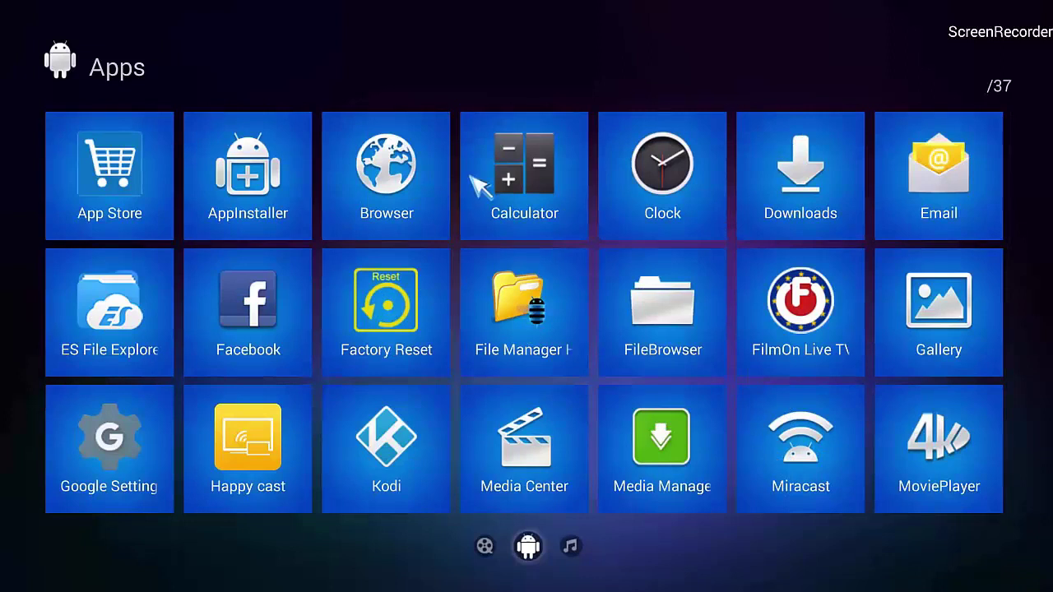
{"action": "scroll", "coordinate": [820, 305], "scroll_direction": "down", "scroll_amount": 4}
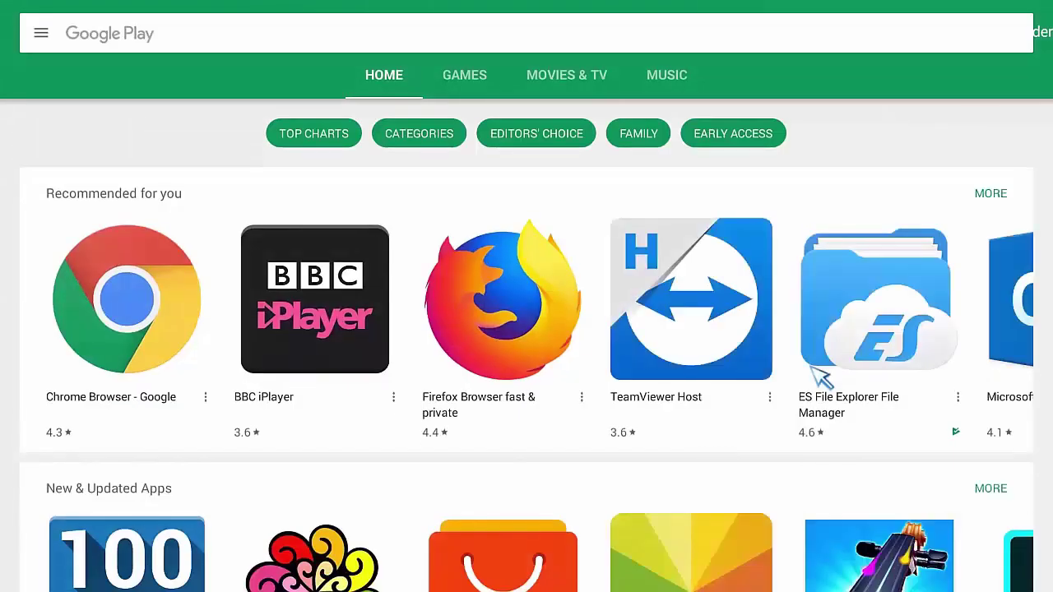
Step: Search the store for 'pure vpn' and open the PureVPN - Best Free VPN page
{"action": "left_click", "coordinate": [102, 32]}
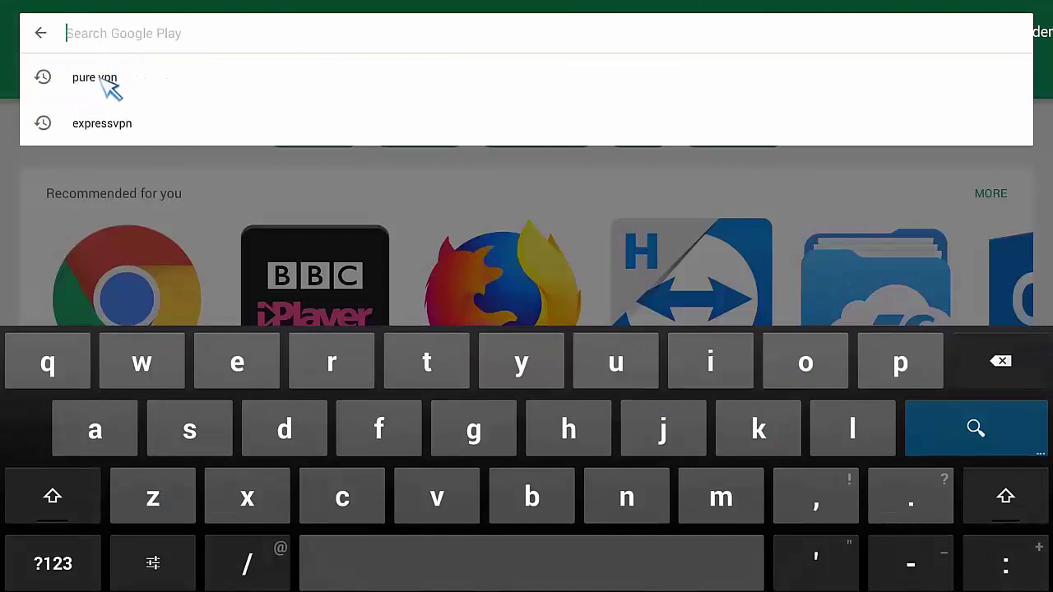
{"action": "left_click", "coordinate": [100, 77]}
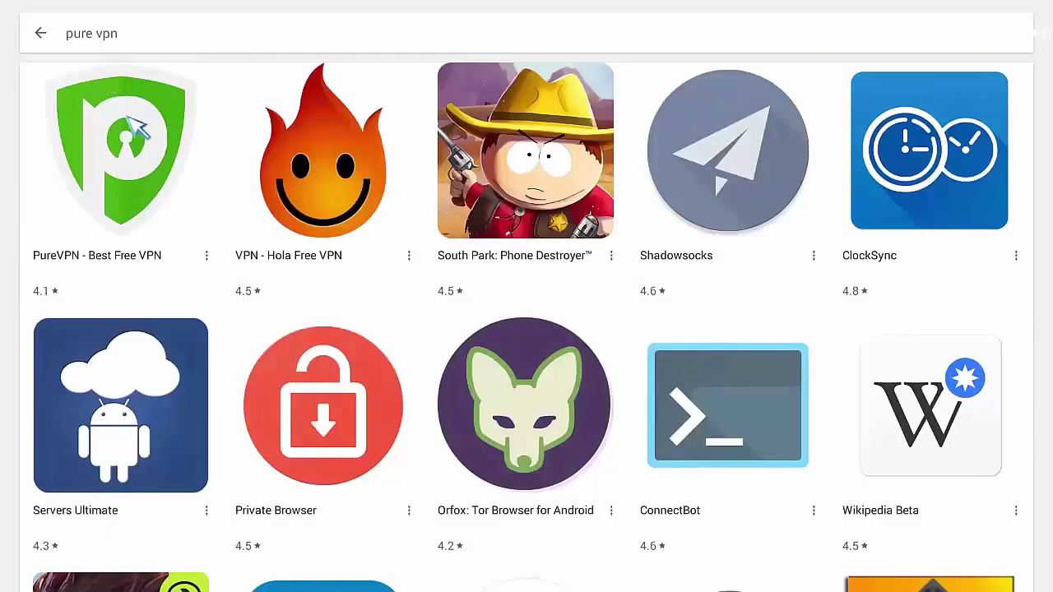
{"action": "left_click", "coordinate": [132, 140]}
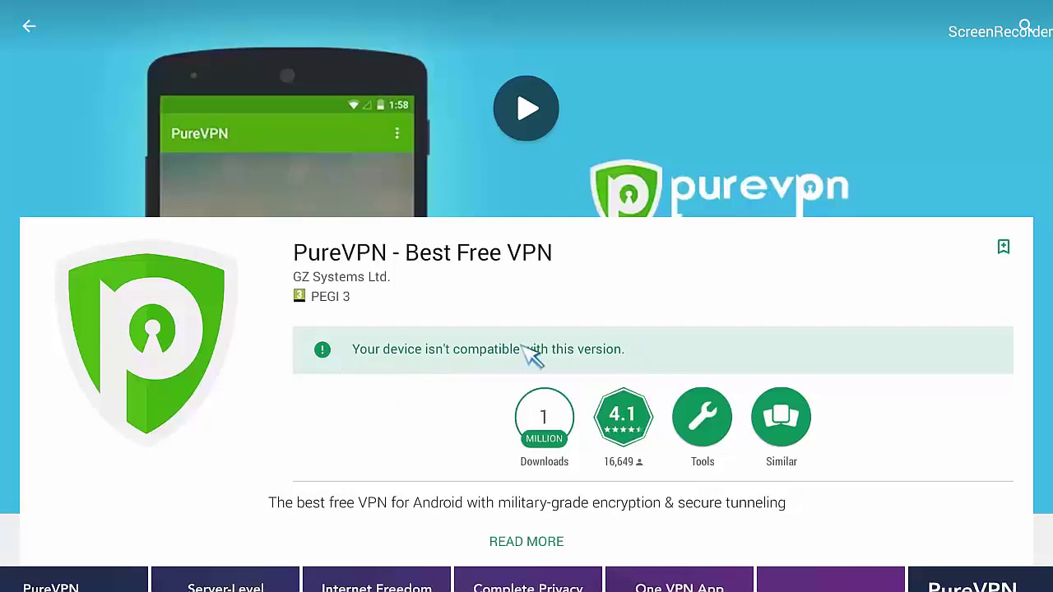
Step: Back out of the incompatible listing and exit the Play Store
{"action": "left_click", "coordinate": [28, 25]}
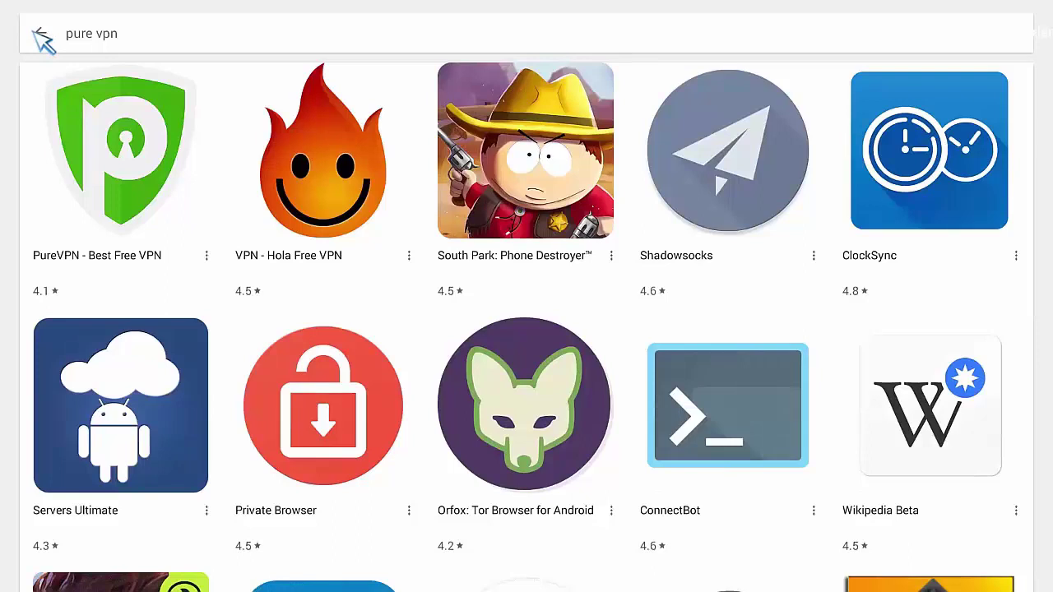
{"action": "left_click", "coordinate": [37, 36]}
{"action": "key", "text": "Escape"}
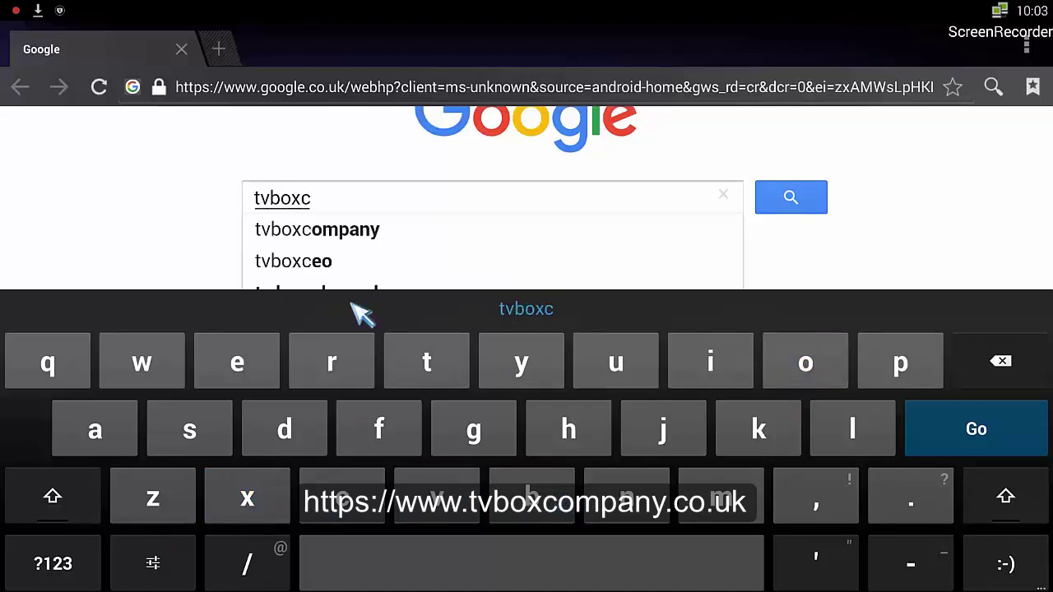
Step: Search 'tvboxcompany', open the TV Box Company site and go to its VPN's page
{"action": "left_click", "coordinate": [369, 241]}
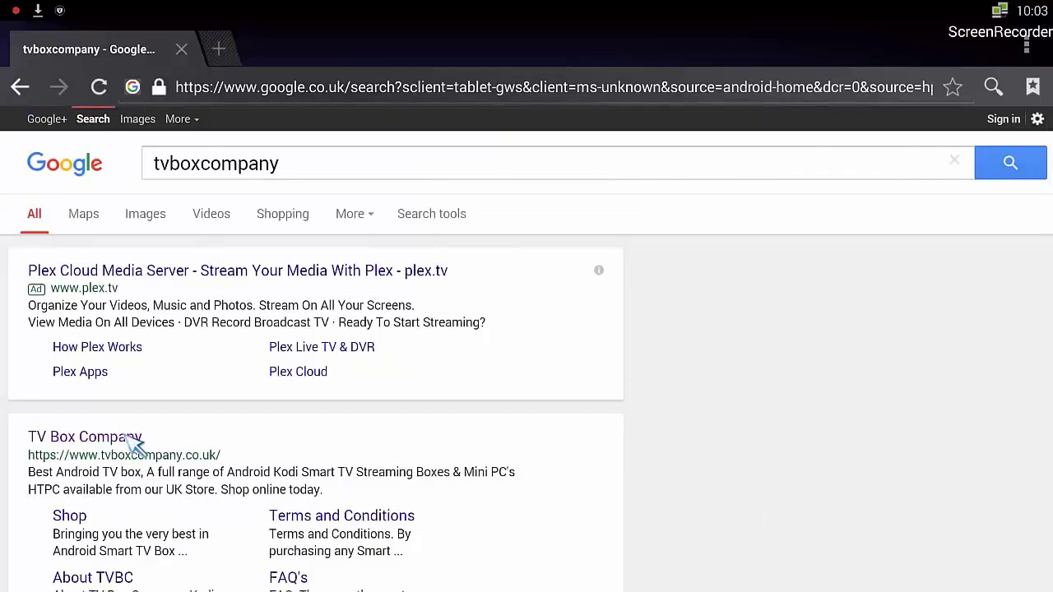
{"action": "left_click", "coordinate": [133, 442]}
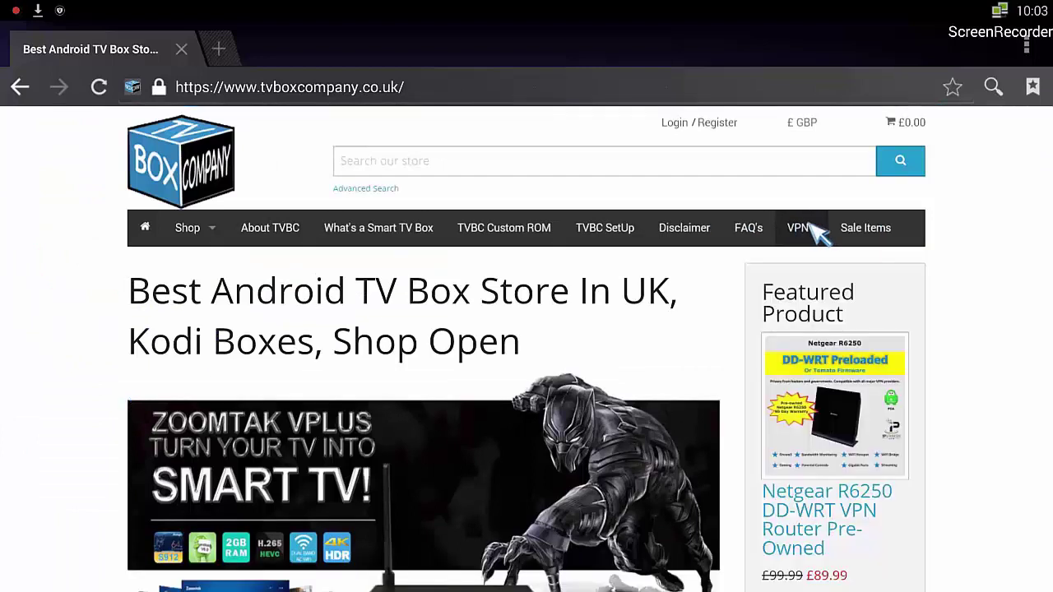
{"action": "left_click", "coordinate": [798, 228]}
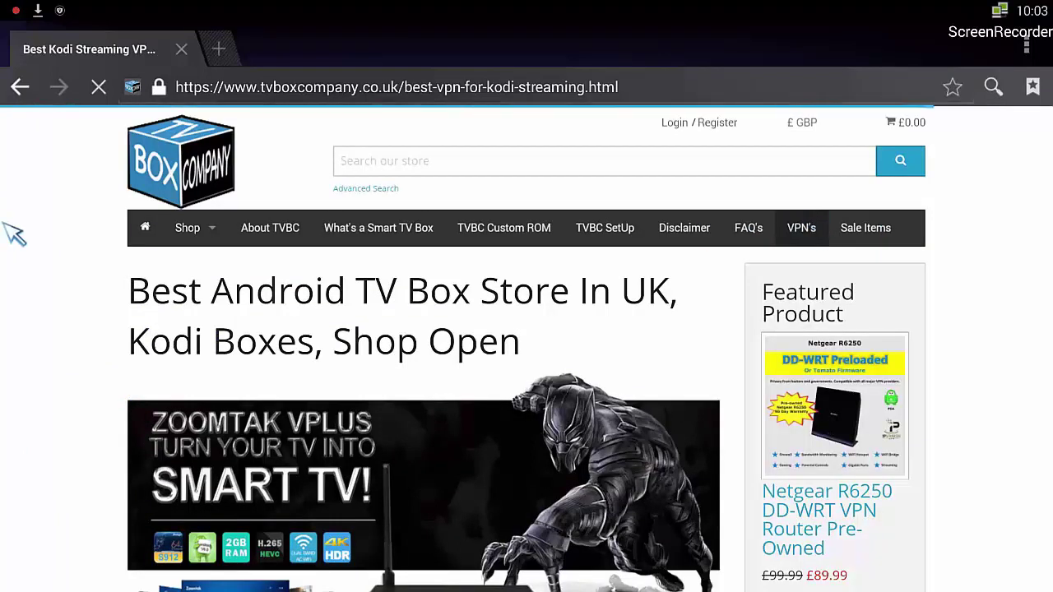
Step: Scroll down to the Download Android App icons for the five VPNs
{"action": "scroll", "coordinate": [155, 293], "scroll_direction": "down", "scroll_amount": 6}
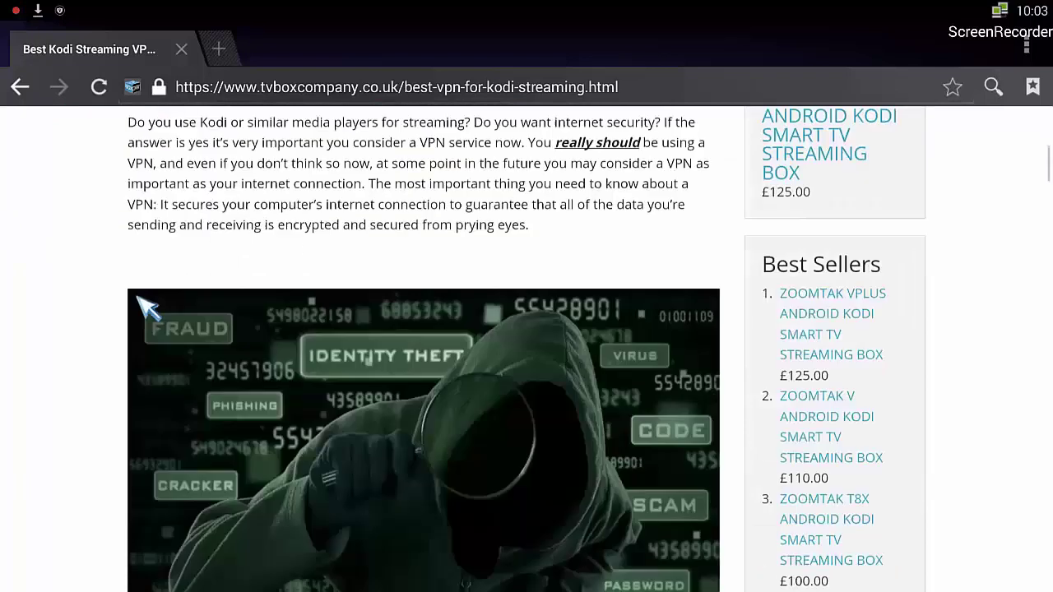
{"action": "scroll", "coordinate": [148, 308], "scroll_direction": "down", "scroll_amount": 10}
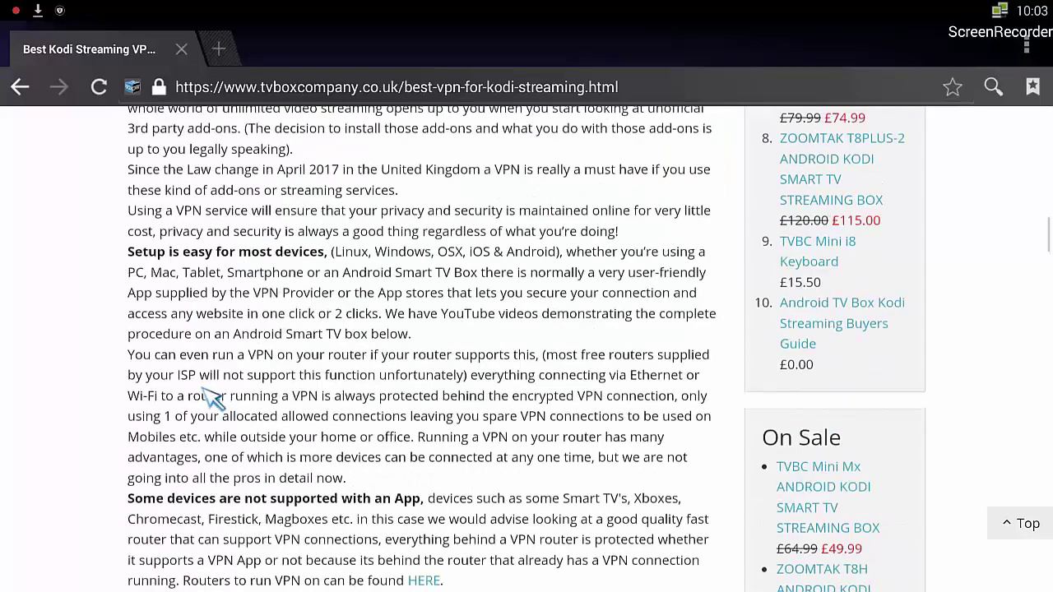
{"action": "scroll", "coordinate": [212, 399], "scroll_direction": "down", "scroll_amount": 13}
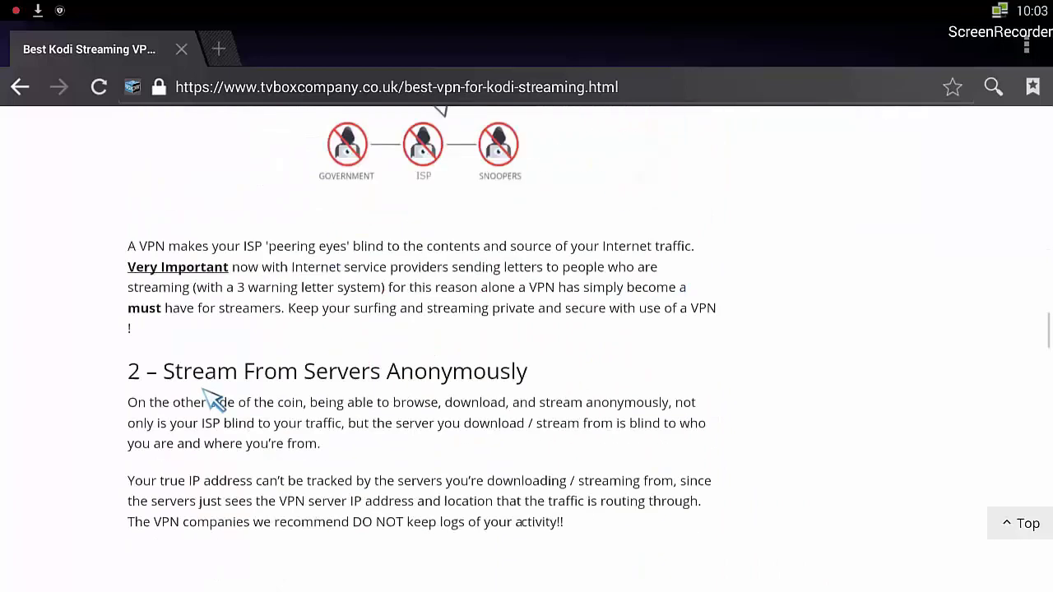
{"action": "scroll", "coordinate": [210, 394], "scroll_direction": "down", "scroll_amount": 13}
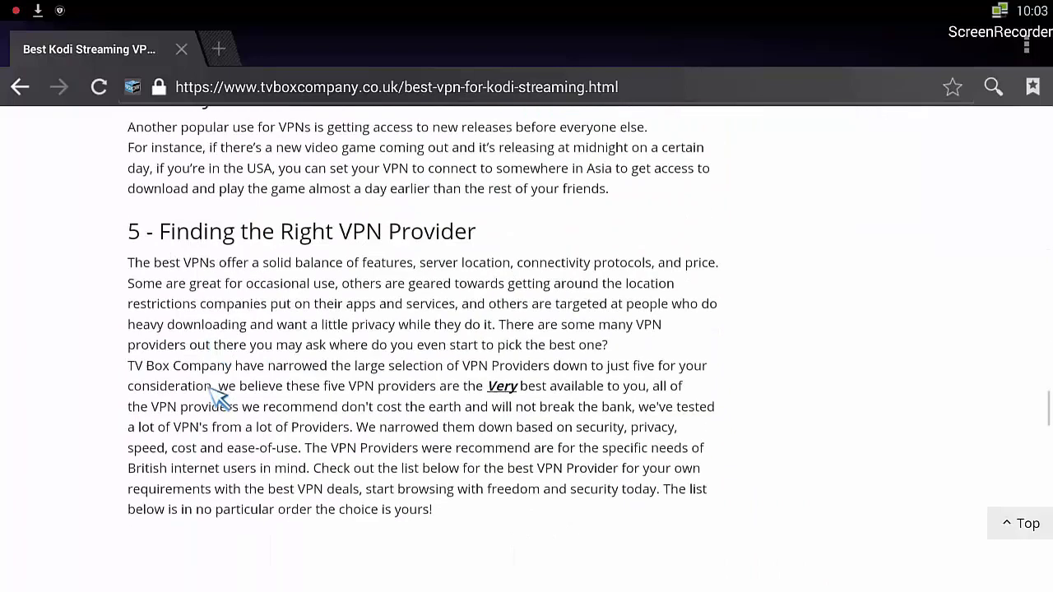
{"action": "scroll", "coordinate": [218, 397], "scroll_direction": "down", "scroll_amount": 5}
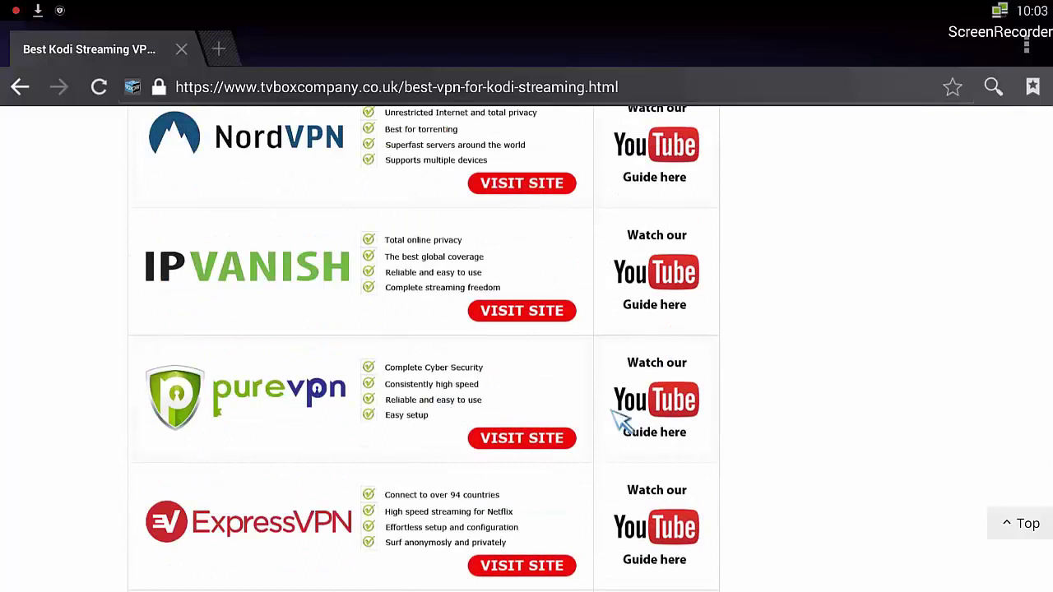
{"action": "scroll", "coordinate": [716, 387], "scroll_direction": "down", "scroll_amount": 6}
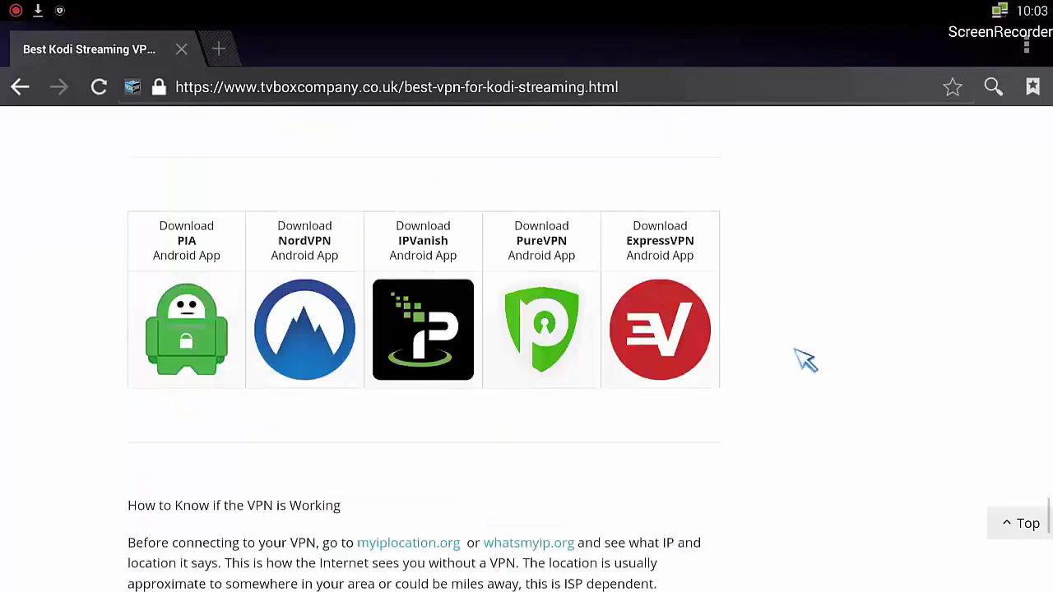
Step: Download purevpn.apk with the Browser and check its progress in the notification shade
{"action": "left_click", "coordinate": [555, 324]}
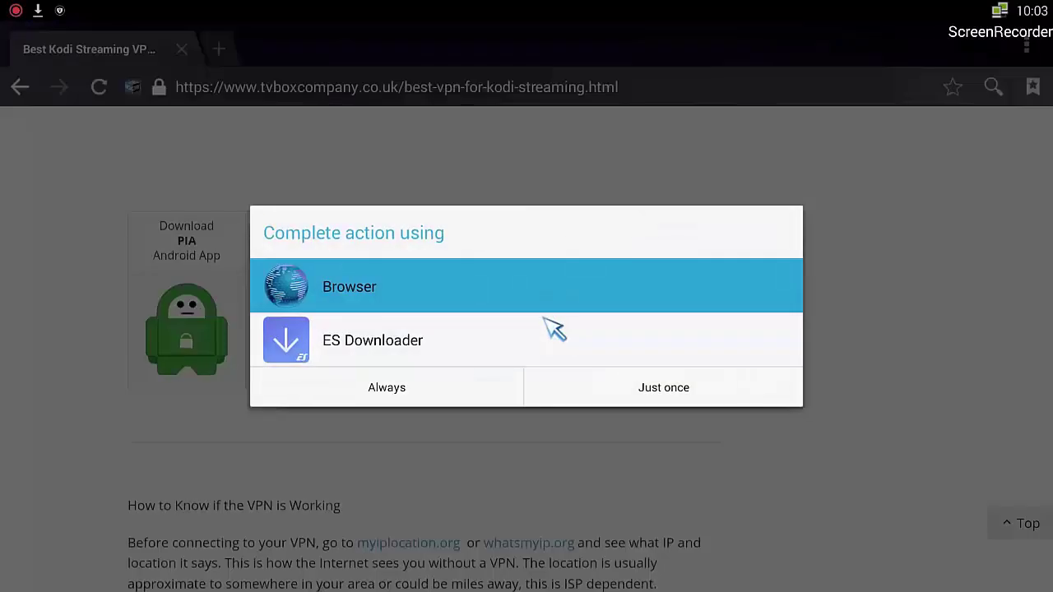
{"action": "left_click", "coordinate": [453, 285]}
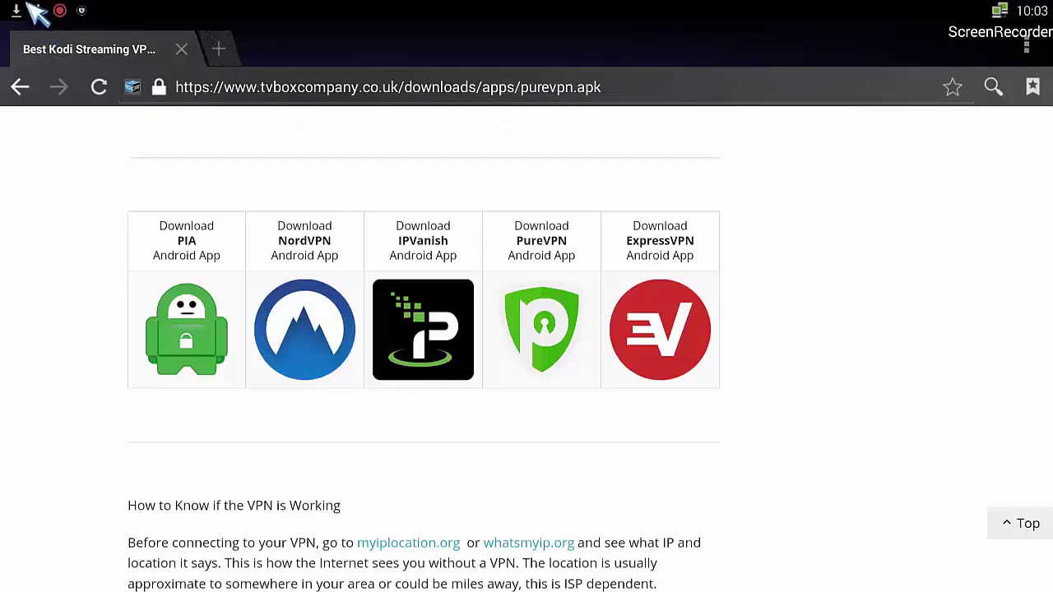
{"action": "left_click_drag", "start_coordinate": [127, 5], "coordinate": [134, 275]}
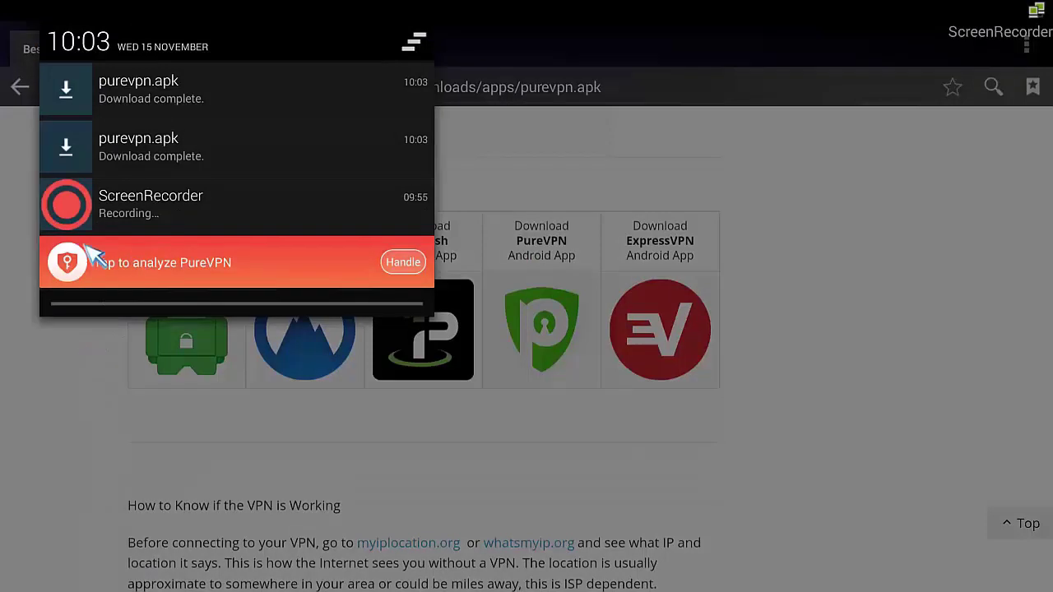
Step: Dismiss the notifications, go back a page and close the browser
{"action": "left_click", "coordinate": [93, 366]}
{"action": "right_click", "coordinate": [150, 141]}
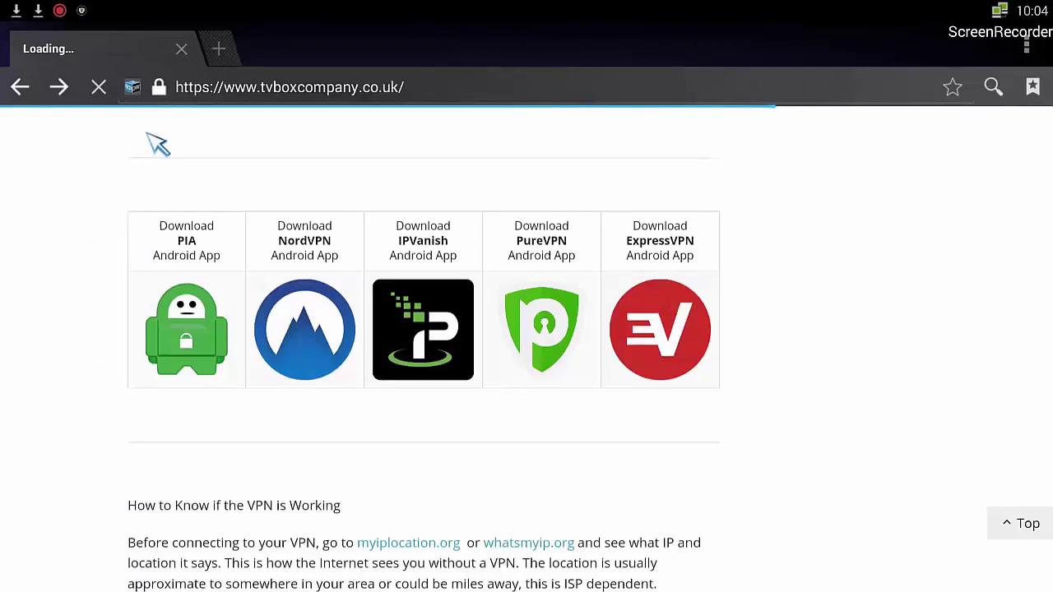
{"action": "left_click", "coordinate": [184, 51]}
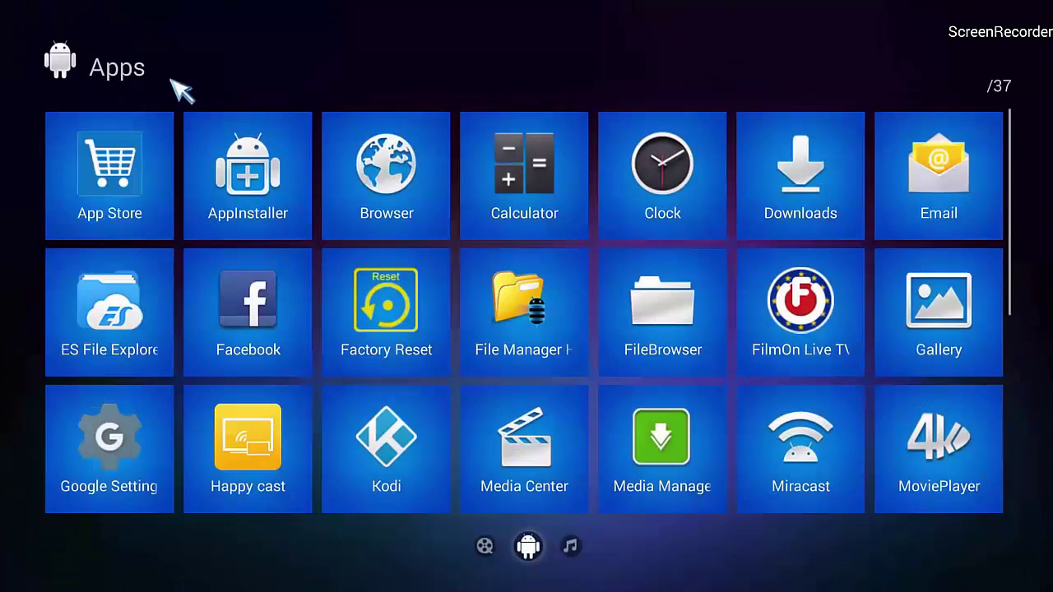
Step: Return to the launcher and start AppInstaller from the Apps grid
{"action": "right_click", "coordinate": [291, 75]}
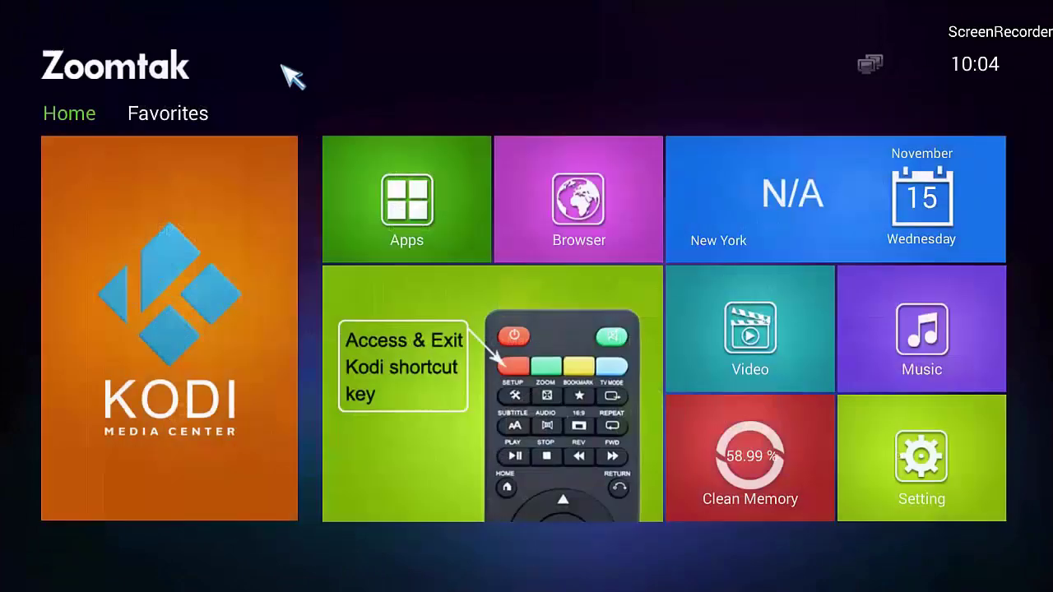
{"action": "left_click", "coordinate": [426, 231]}
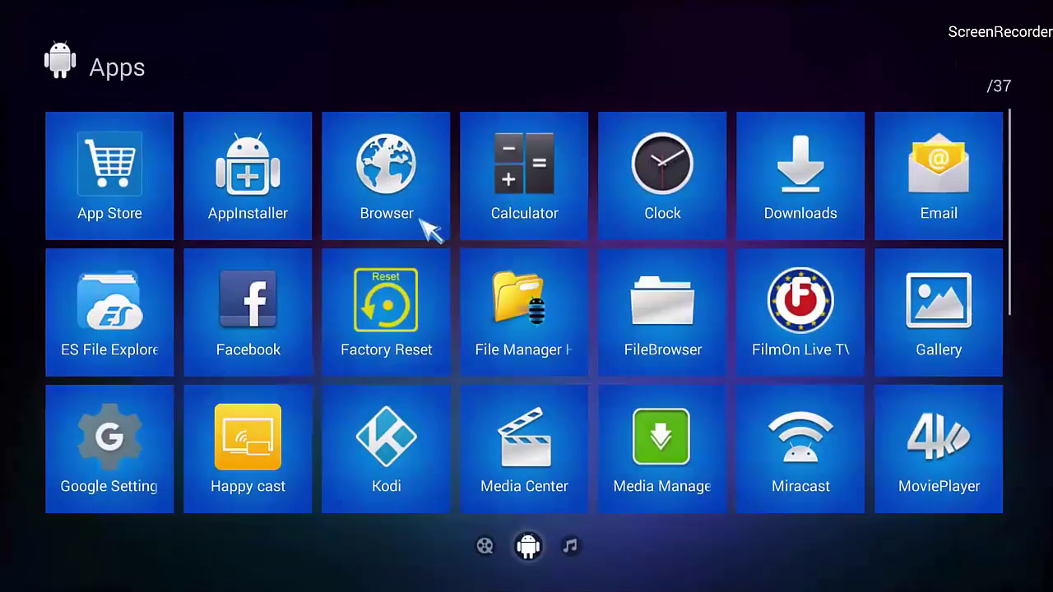
{"action": "left_click", "coordinate": [280, 183]}
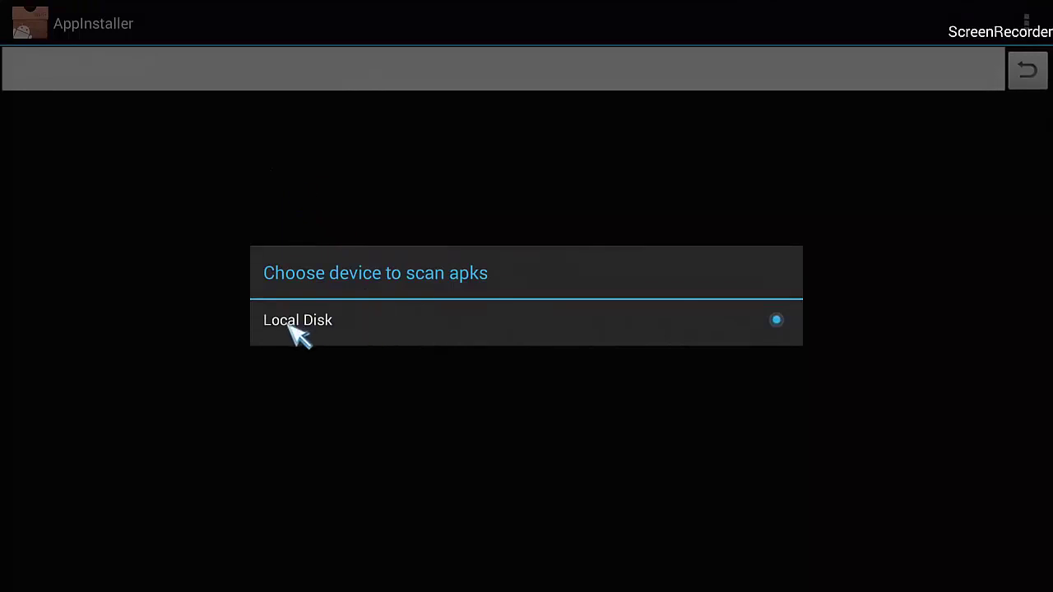
Step: Install PureVPN from the purevpn.apk found on Local Disk and finish with Done
{"action": "left_click", "coordinate": [338, 326]}
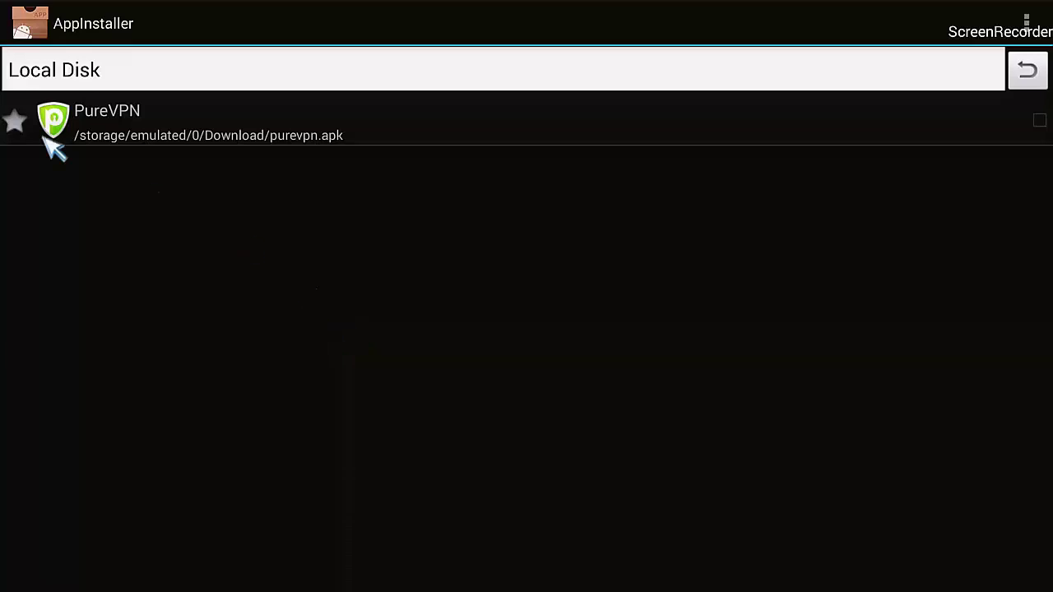
{"action": "left_click", "coordinate": [122, 136]}
{"action": "left_click", "coordinate": [666, 533]}
{"action": "left_click", "coordinate": [673, 549]}
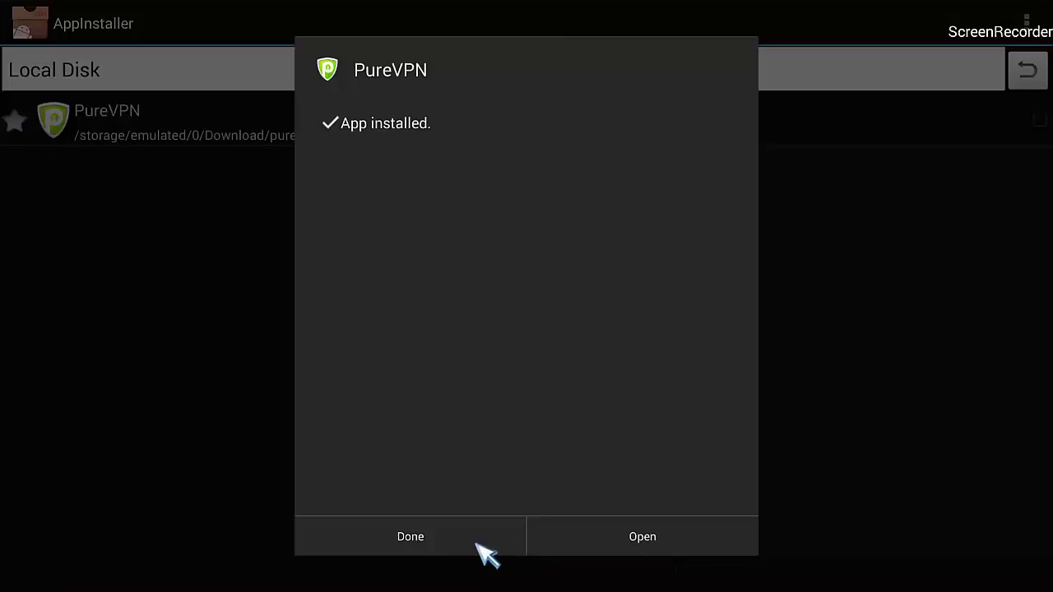
{"action": "left_click", "coordinate": [433, 541]}
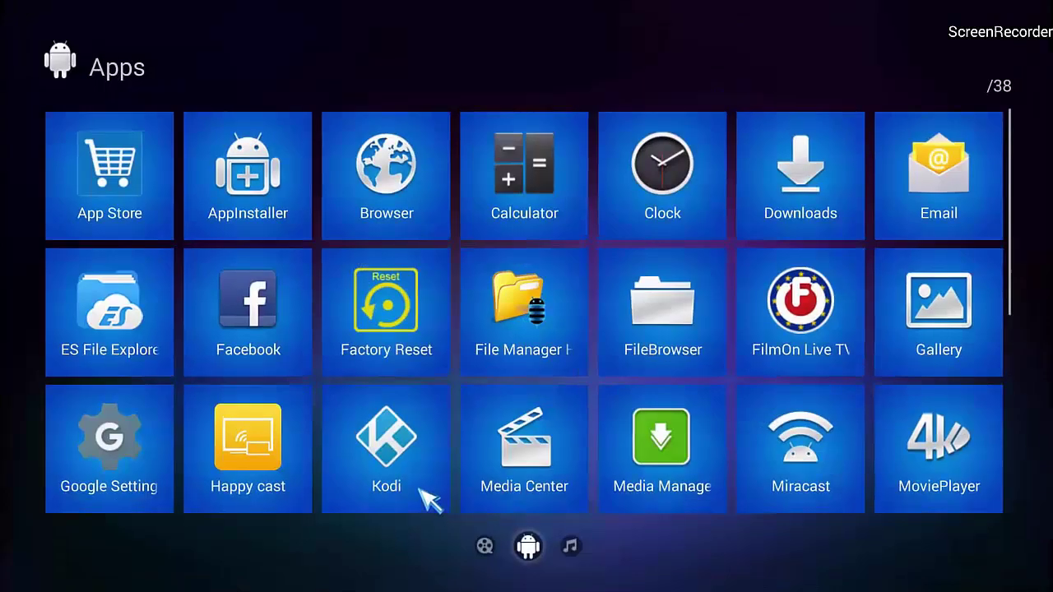
Step: Bring up PureVPN's Login form for an existing account
{"action": "scroll", "coordinate": [347, 367], "scroll_direction": "down", "scroll_amount": 2}
{"action": "scroll", "coordinate": [347, 368], "scroll_direction": "down", "scroll_amount": 1}
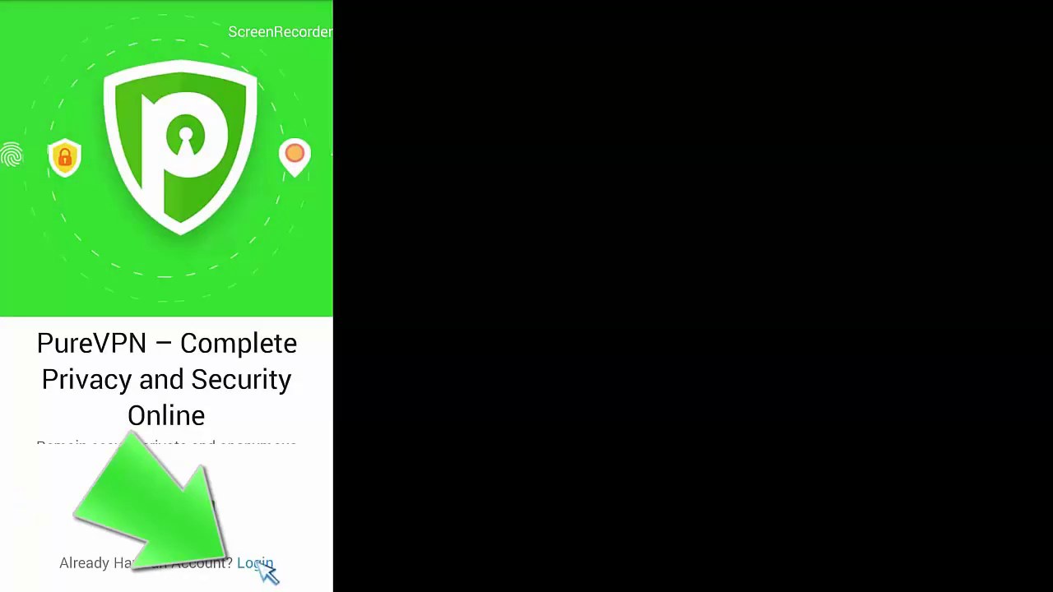
{"action": "left_click", "coordinate": [263, 566]}
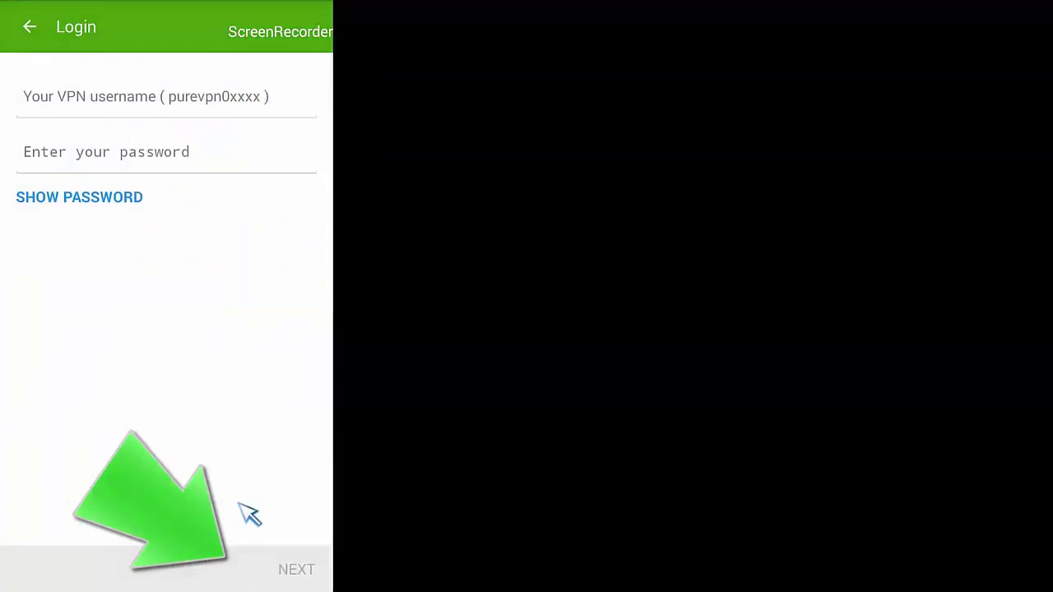
Step: Enter the VPN account username and password and submit the login with NEXT
{"action": "left_click", "coordinate": [107, 104]}
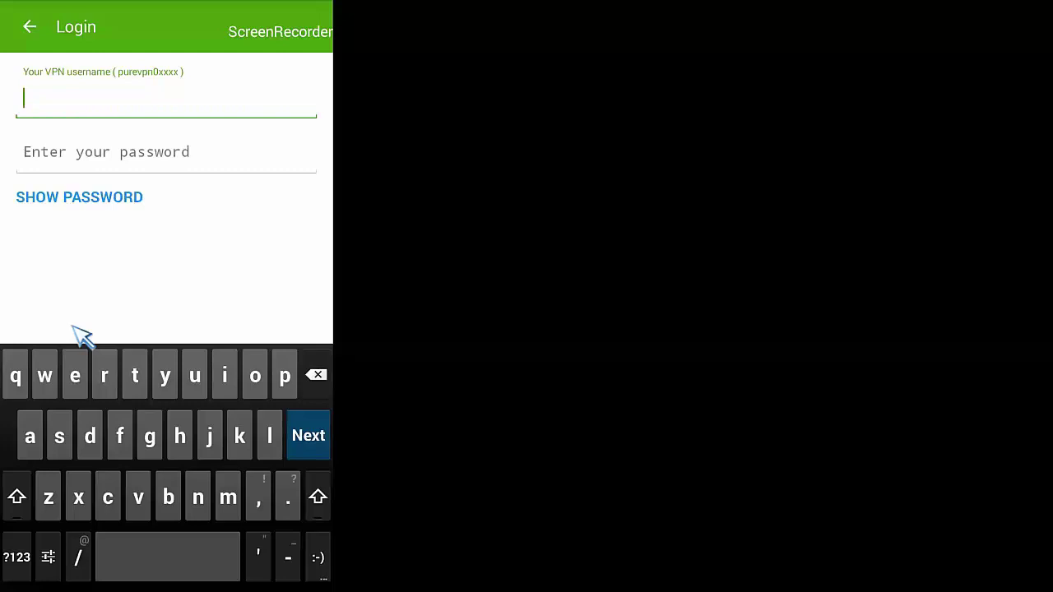
{"action": "type", "text": "ure"}
{"action": "left_click", "coordinate": [309, 435]}
{"action": "left_click", "coordinate": [309, 455]}
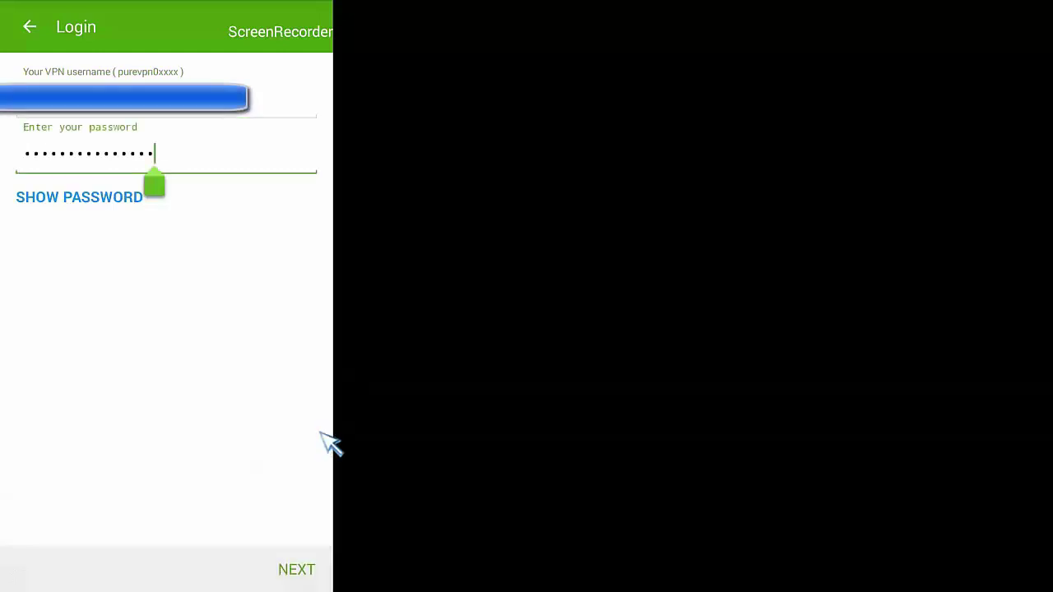
{"action": "left_click", "coordinate": [306, 569]}
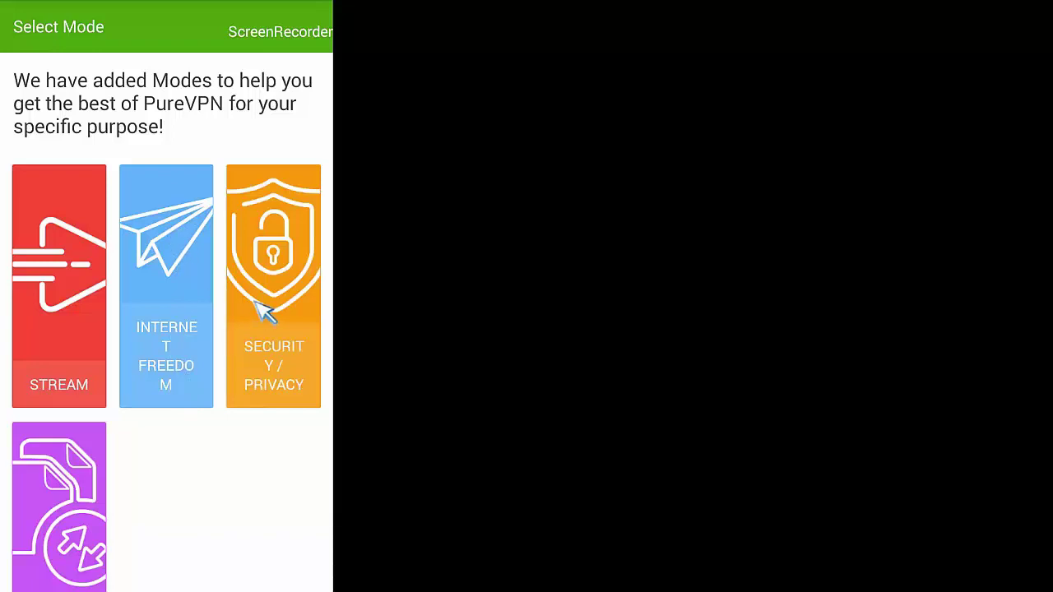
Step: Skip the Select Mode screen and dismiss the PureVPN Widget notice with Got it
{"action": "scroll", "coordinate": [230, 499], "scroll_direction": "down", "scroll_amount": 1}
{"action": "scroll", "coordinate": [233, 506], "scroll_direction": "down", "scroll_amount": 1}
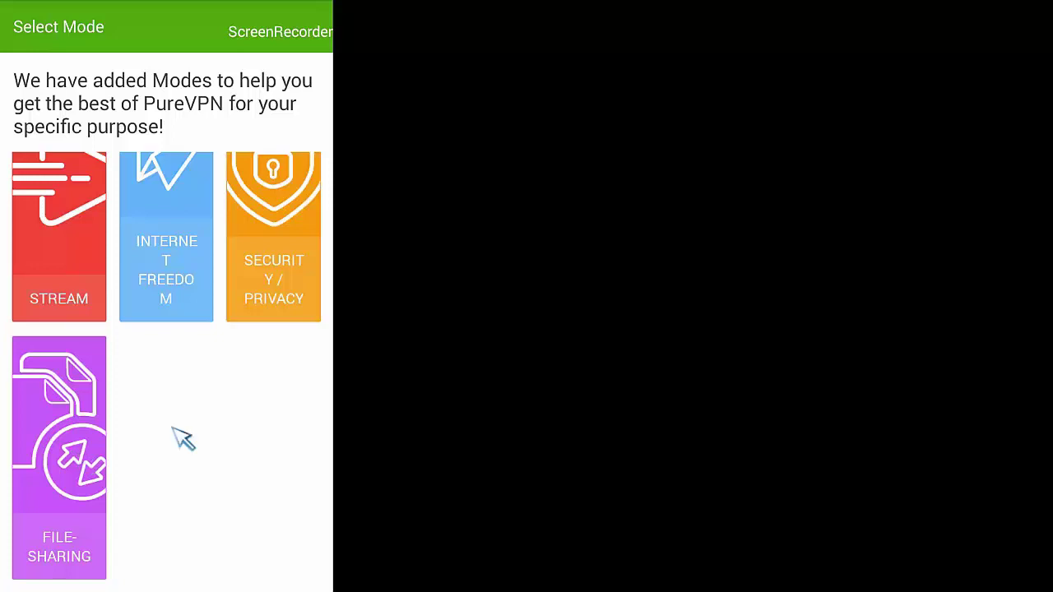
{"action": "key", "text": "Escape"}
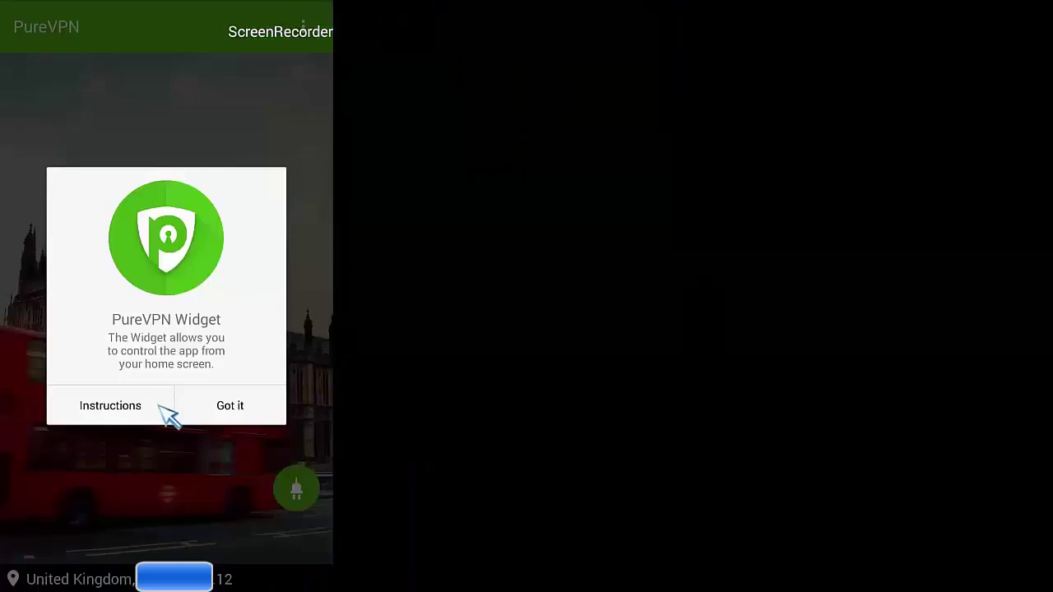
{"action": "left_click", "coordinate": [238, 416]}
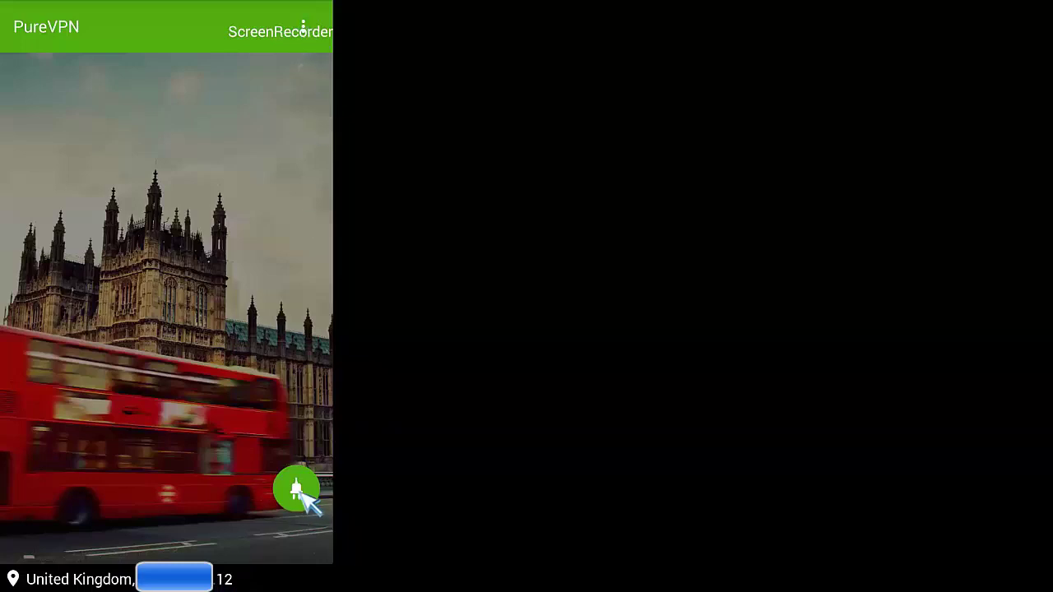
Step: Connect PureVPN by choosing United Kingdom from the Countries list under Select Location
{"action": "left_click", "coordinate": [296, 490]}
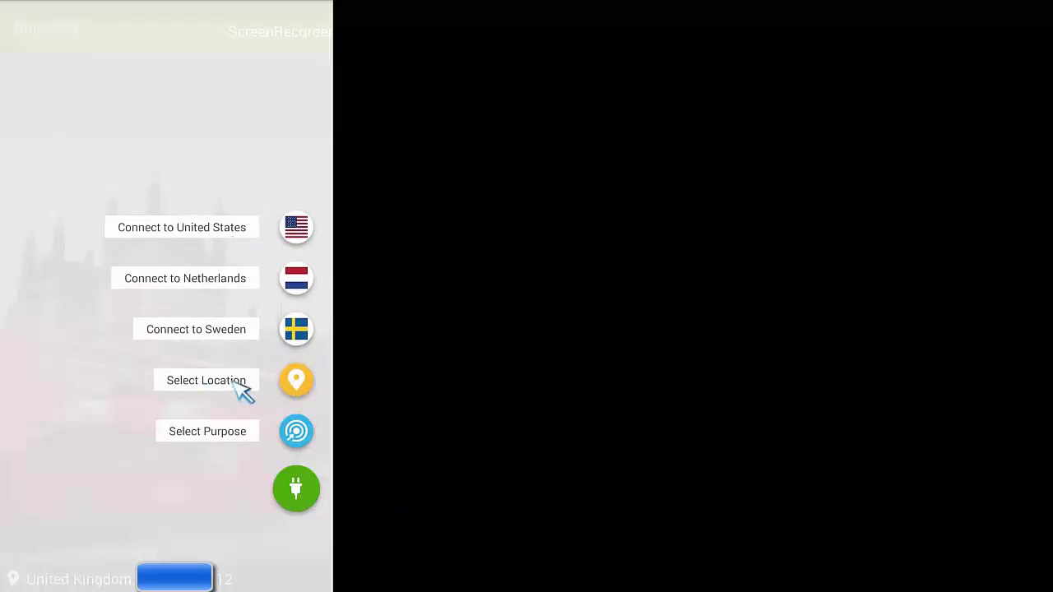
{"action": "left_click", "coordinate": [297, 383]}
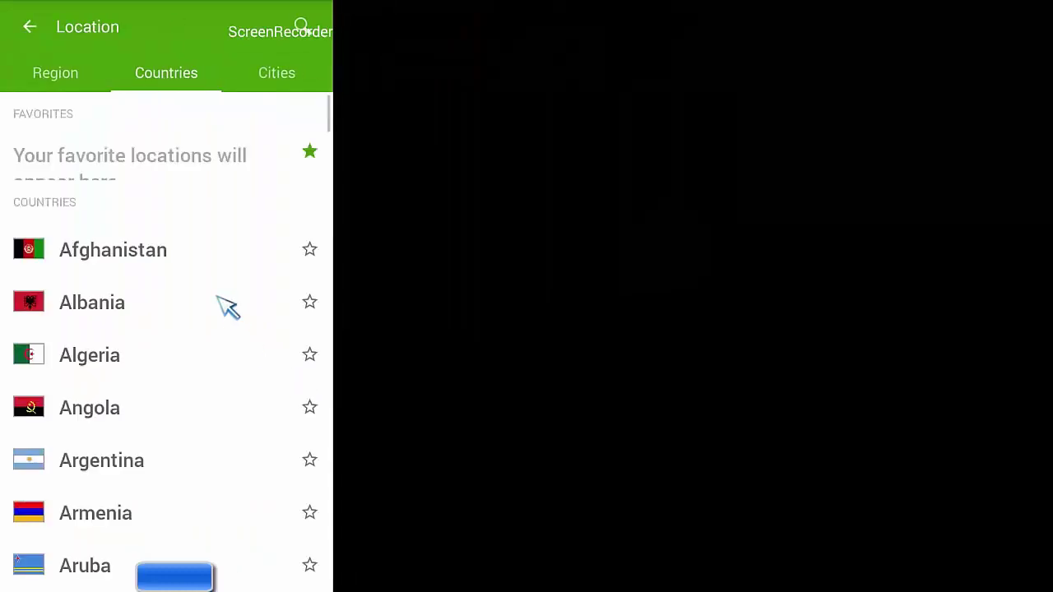
{"action": "scroll", "coordinate": [226, 313], "scroll_direction": "down", "scroll_amount": 15}
{"action": "scroll", "coordinate": [146, 411], "scroll_direction": "down", "scroll_amount": 15}
{"action": "scroll", "coordinate": [122, 491], "scroll_direction": "down", "scroll_amount": 10}
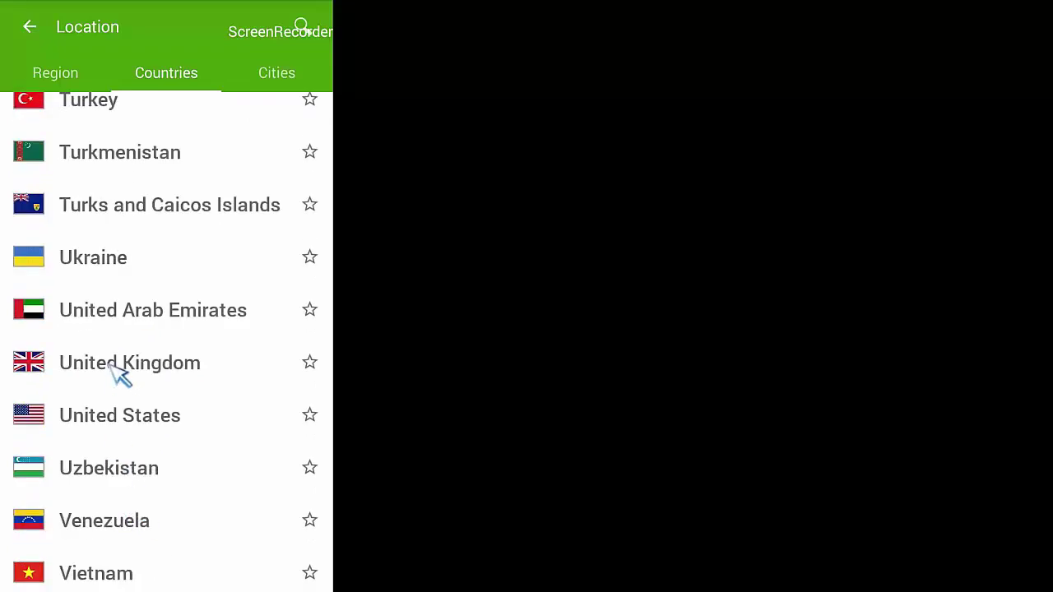
{"action": "left_click", "coordinate": [83, 367]}
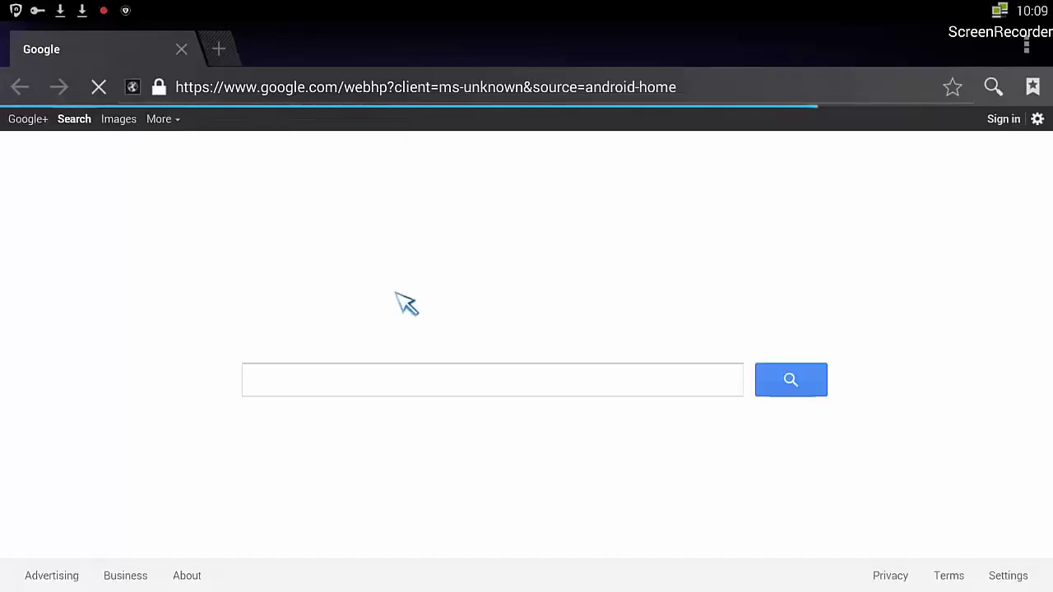
Step: Search Google for 'what is my ip' to see 172.111.186.133, then close the browser
{"action": "left_click", "coordinate": [426, 380]}
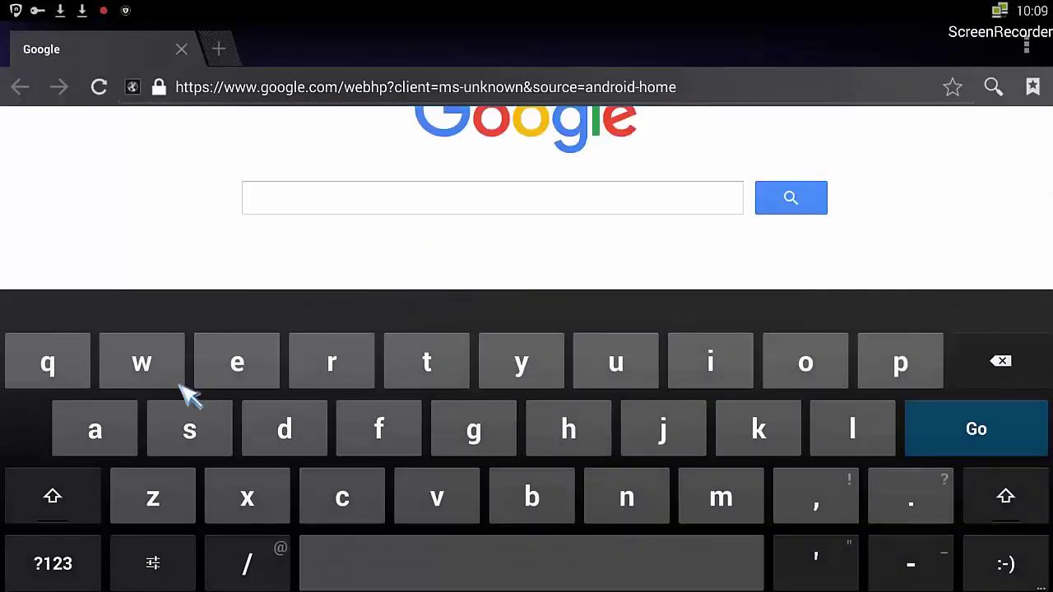
{"action": "type", "text": "w"}
{"action": "left_click", "coordinate": [574, 442]}
{"action": "left_click", "coordinate": [118, 426]}
{"action": "left_click", "coordinate": [395, 380]}
{"action": "left_click", "coordinate": [362, 262]}
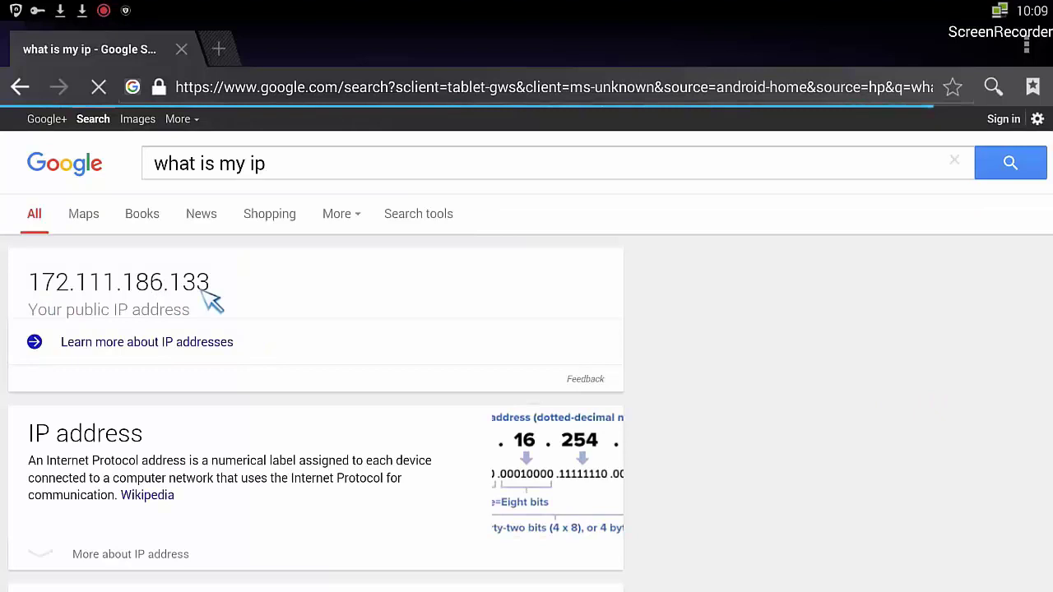
{"action": "right_click", "coordinate": [301, 326]}
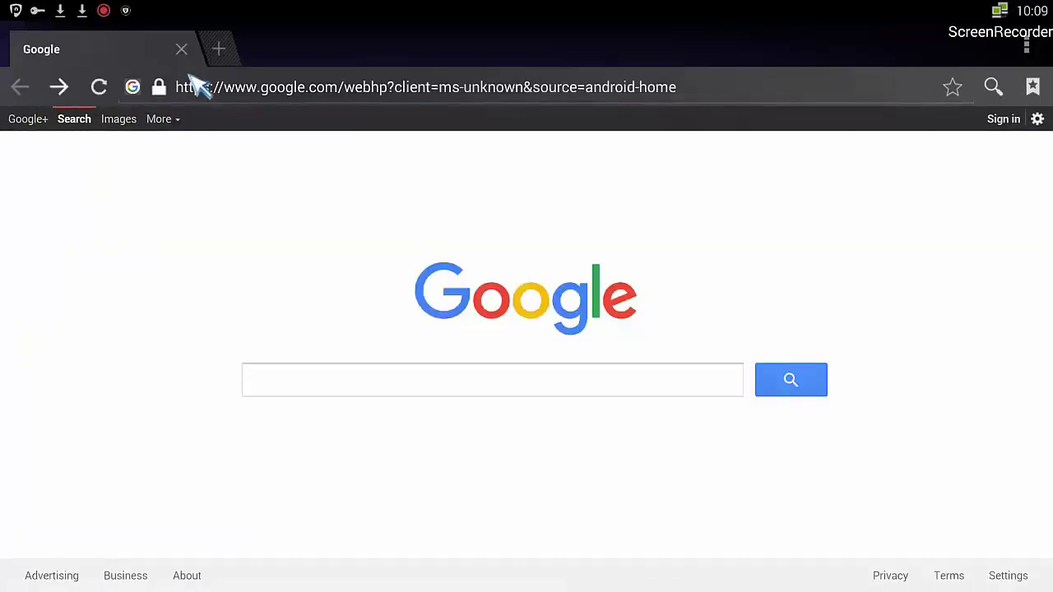
{"action": "left_click", "coordinate": [182, 51]}
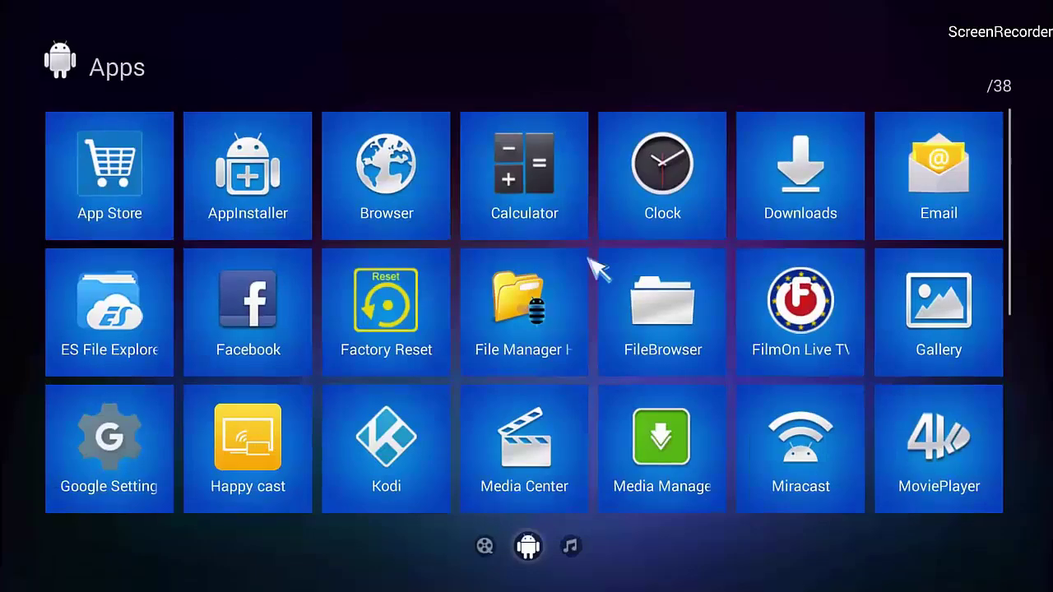
Step: Reopen PureVPN from the Apps grid and disconnect from the United Kingdom server
{"action": "scroll", "coordinate": [494, 362], "scroll_direction": "down", "scroll_amount": 3}
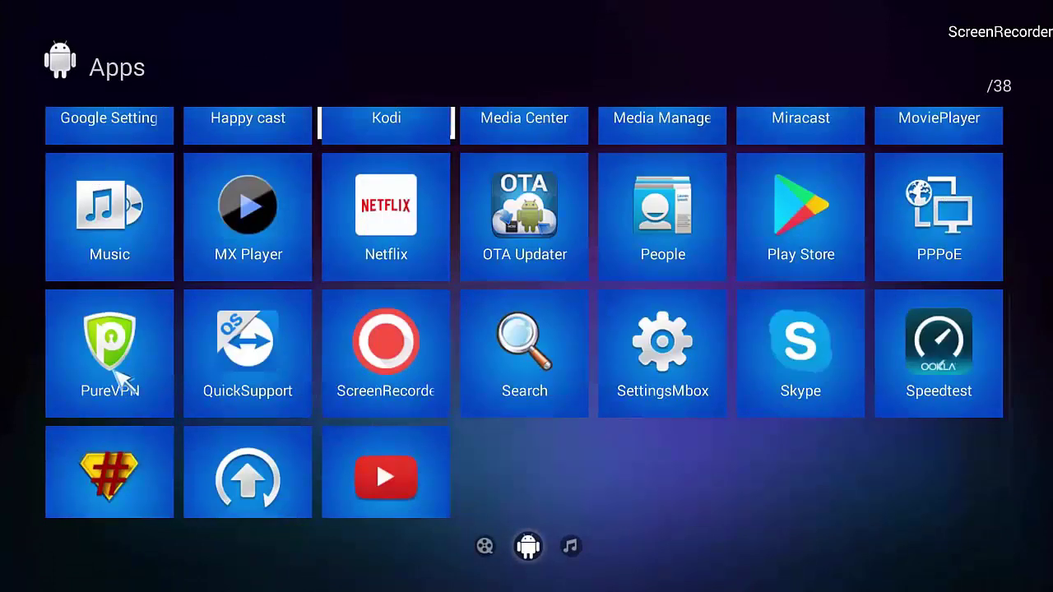
{"action": "left_click", "coordinate": [121, 378]}
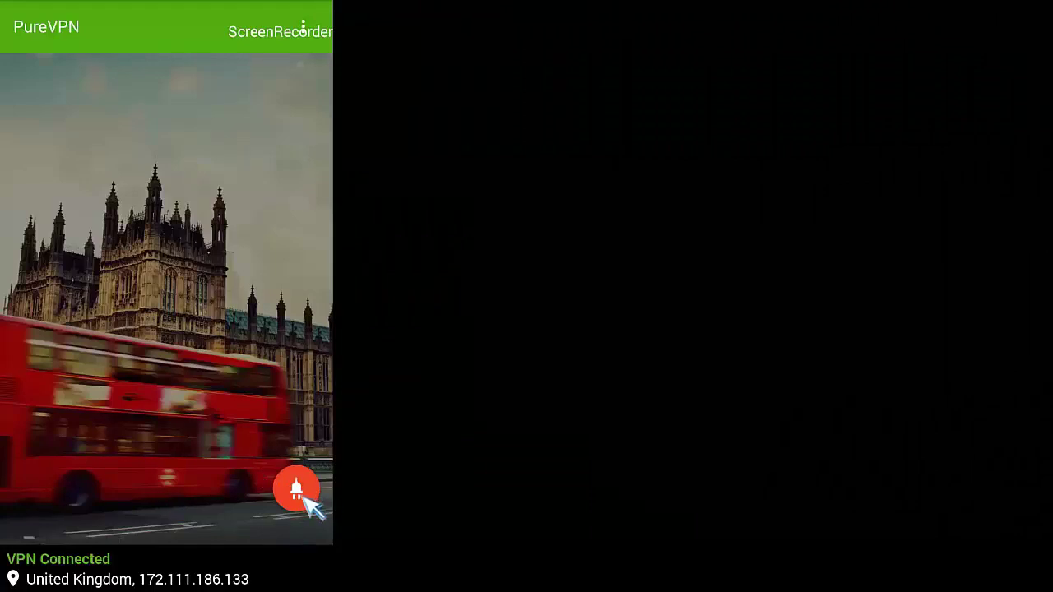
{"action": "left_click", "coordinate": [306, 494]}
{"action": "left_click", "coordinate": [298, 433]}
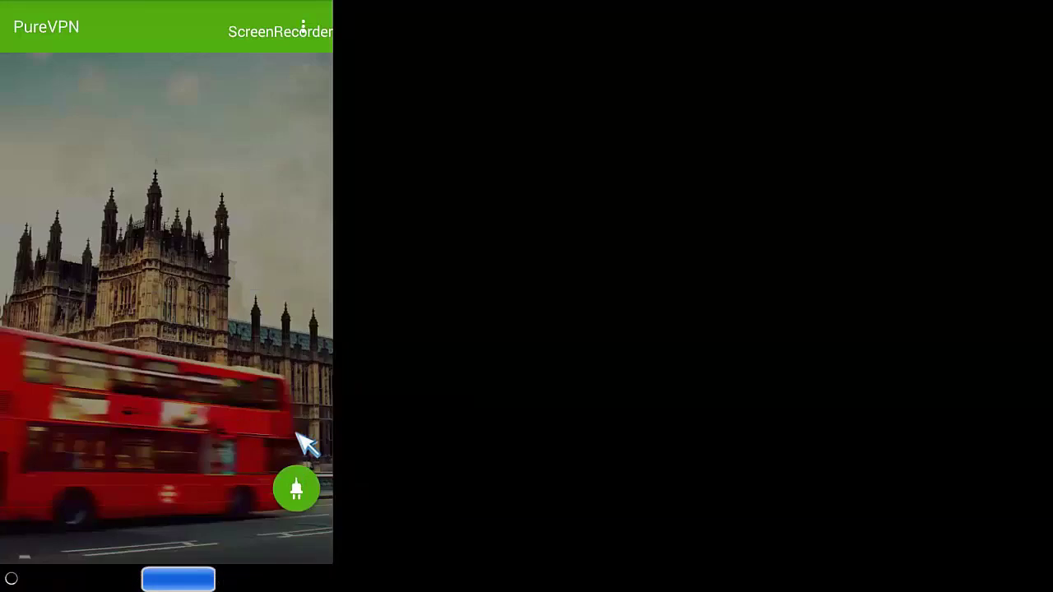